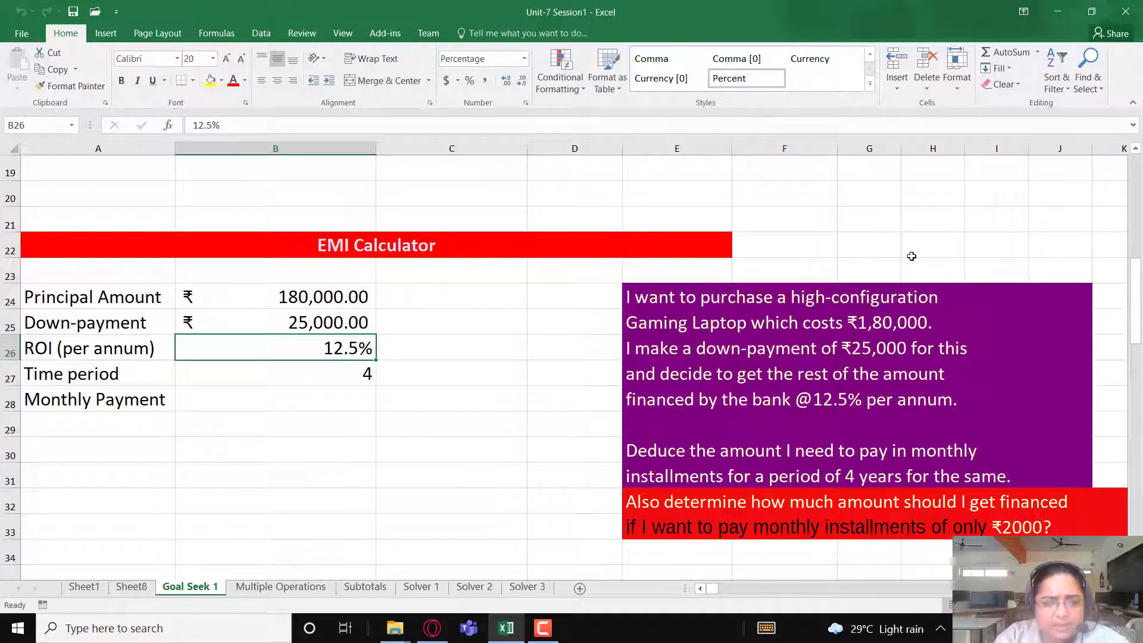
# - Review the laptop loan problem and the principal, down-payment and time period cells of the EMI Calculator
pyautogui.scroll(-1, 722, 270)
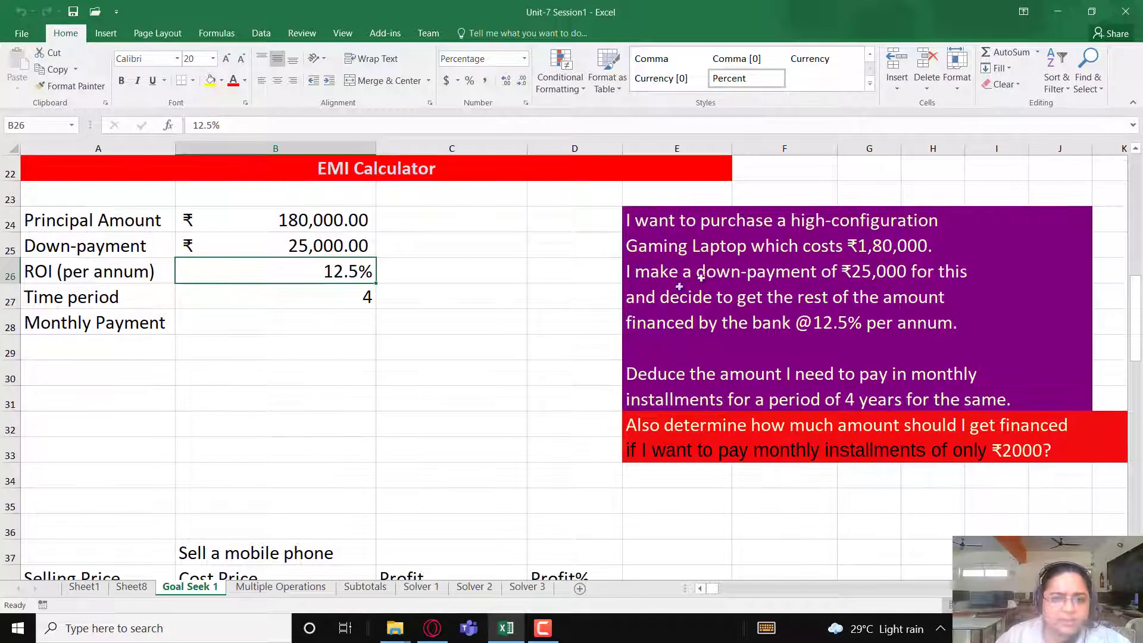
pyautogui.scroll(1, 533, 330)
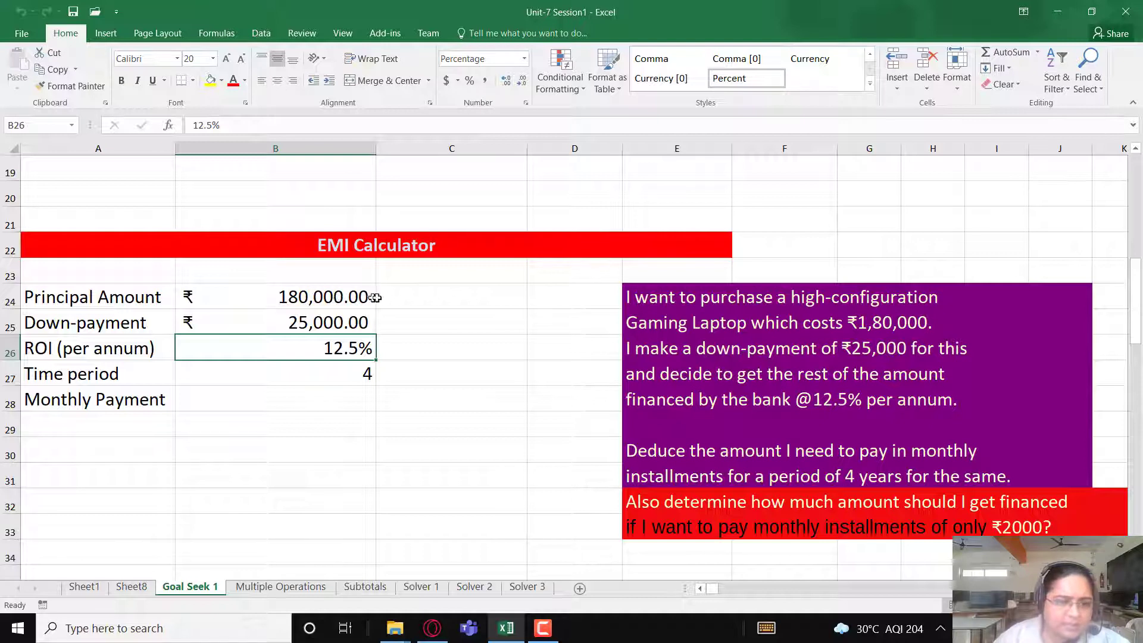
pyautogui.click(306, 298)
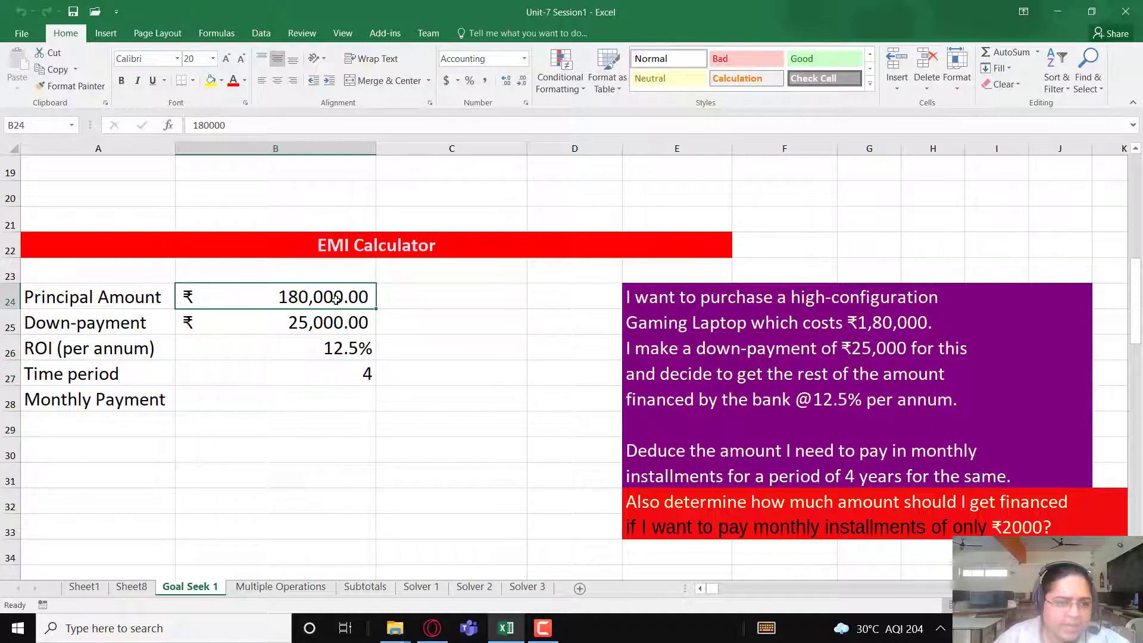
pyautogui.click(327, 323)
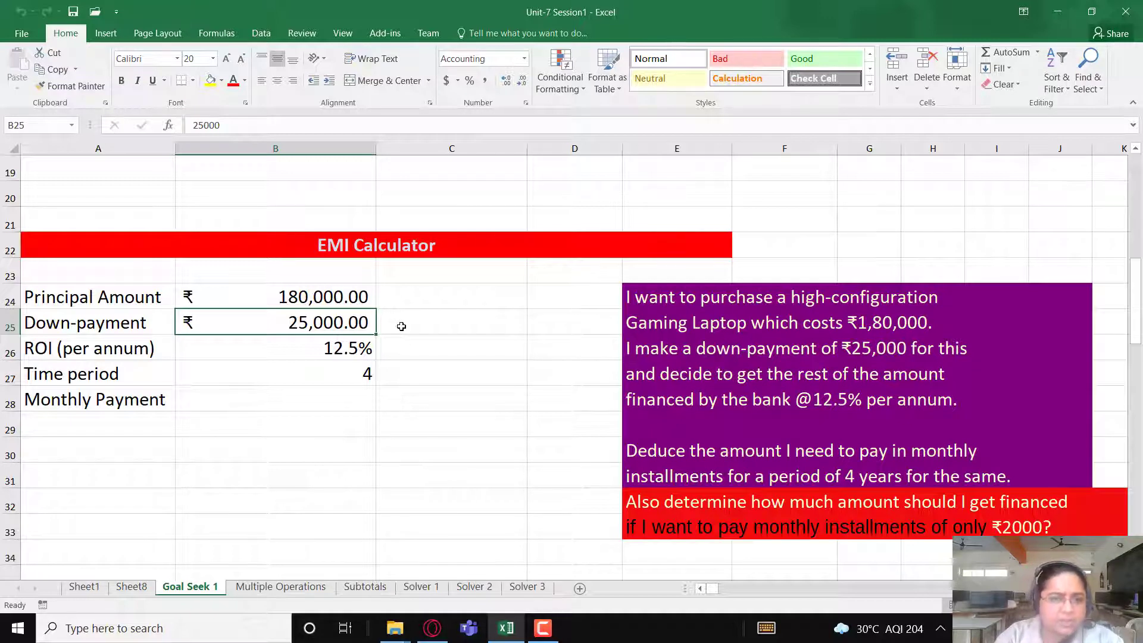
pyautogui.click(330, 299)
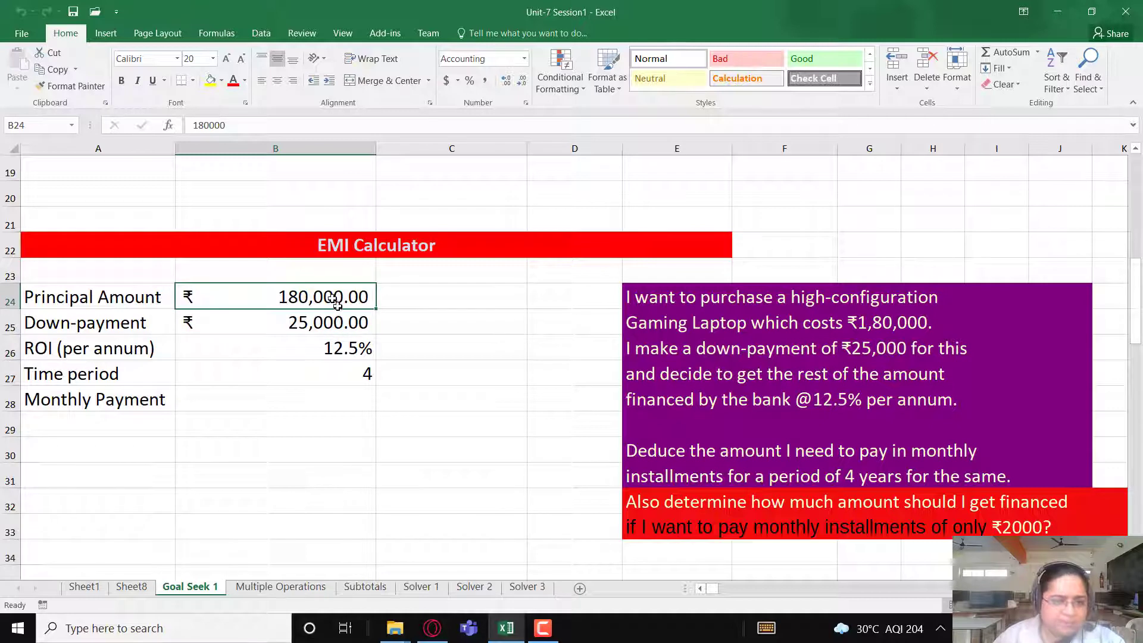
pyautogui.click(346, 327)
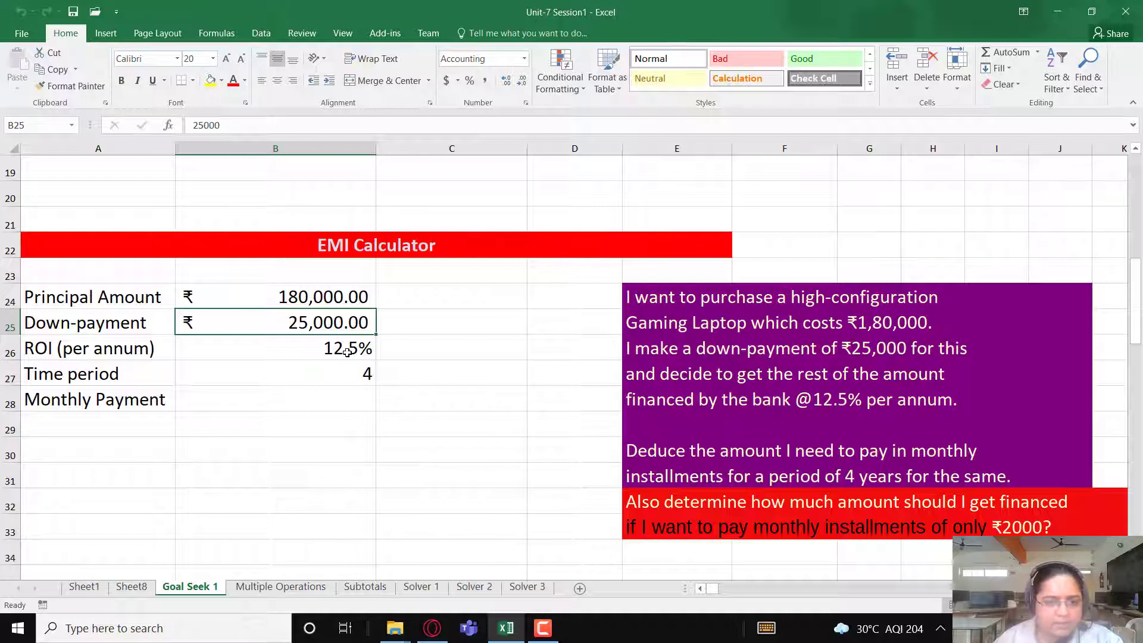
pyautogui.click(361, 373)
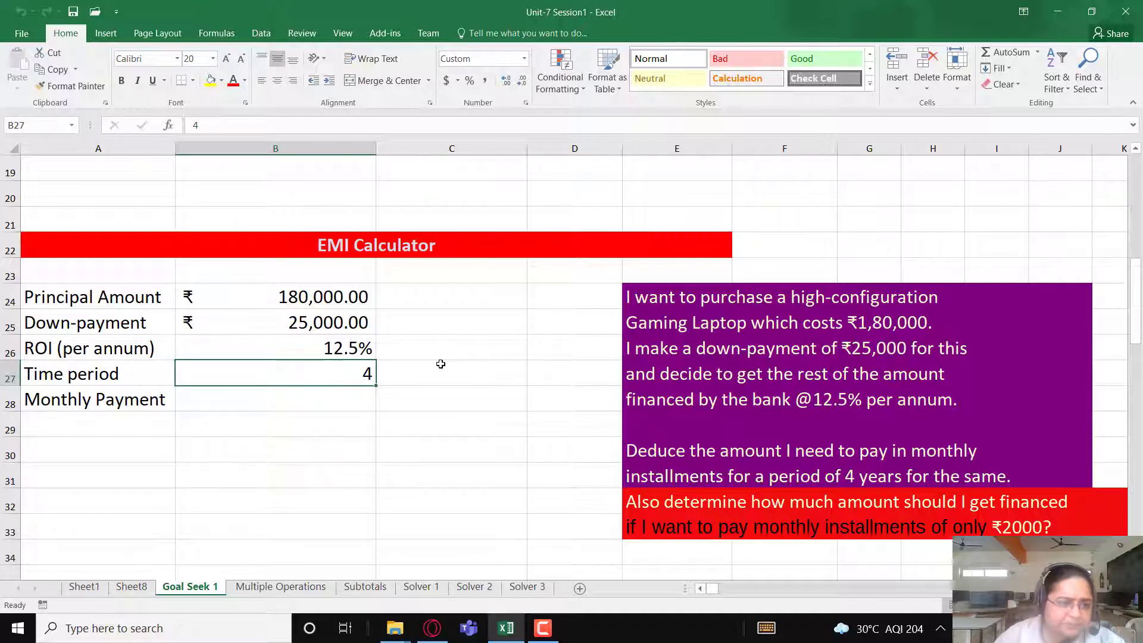
pyautogui.click(295, 325)
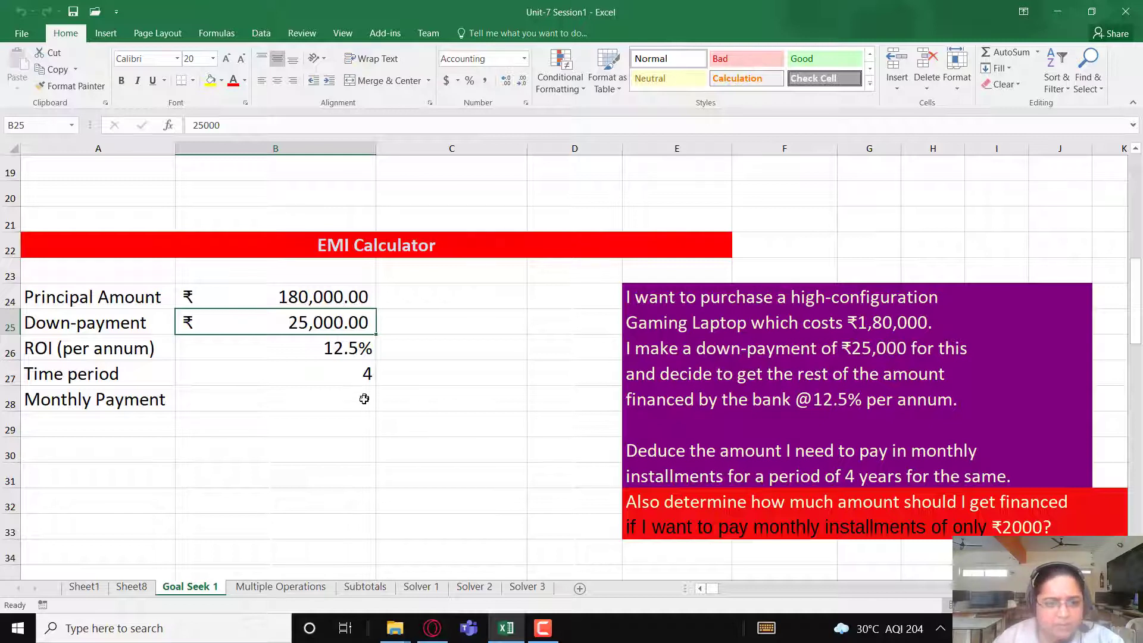
# - Calculate the monthly payment in B28 with the formula =PMT(B26/12,B27*12,B24-B25)
pyautogui.click(314, 411)
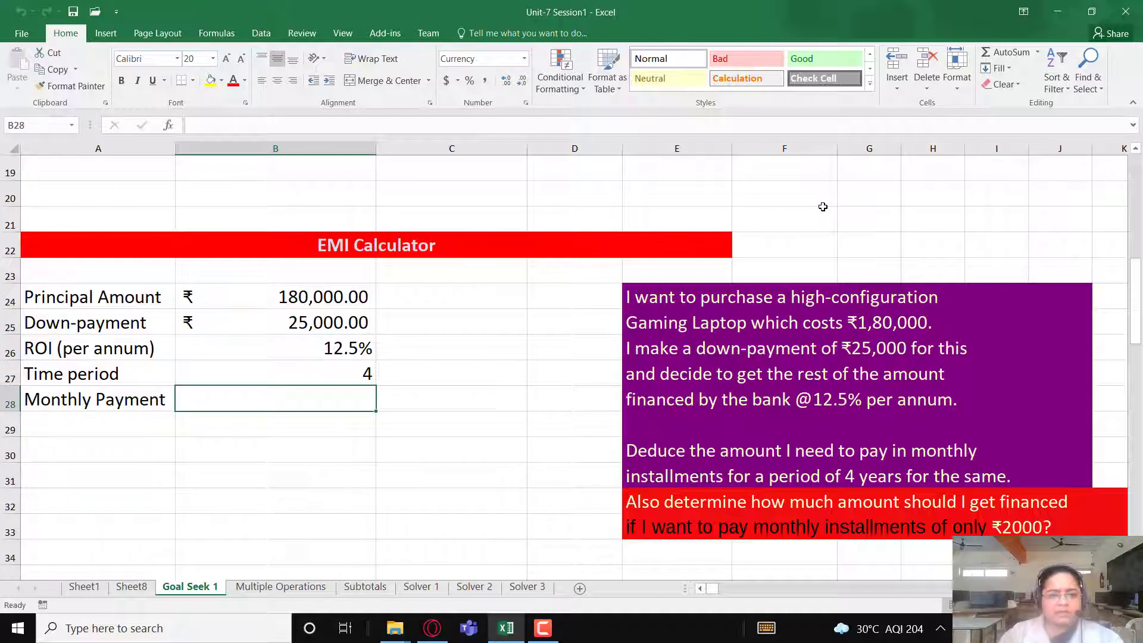
pyautogui.write('=')
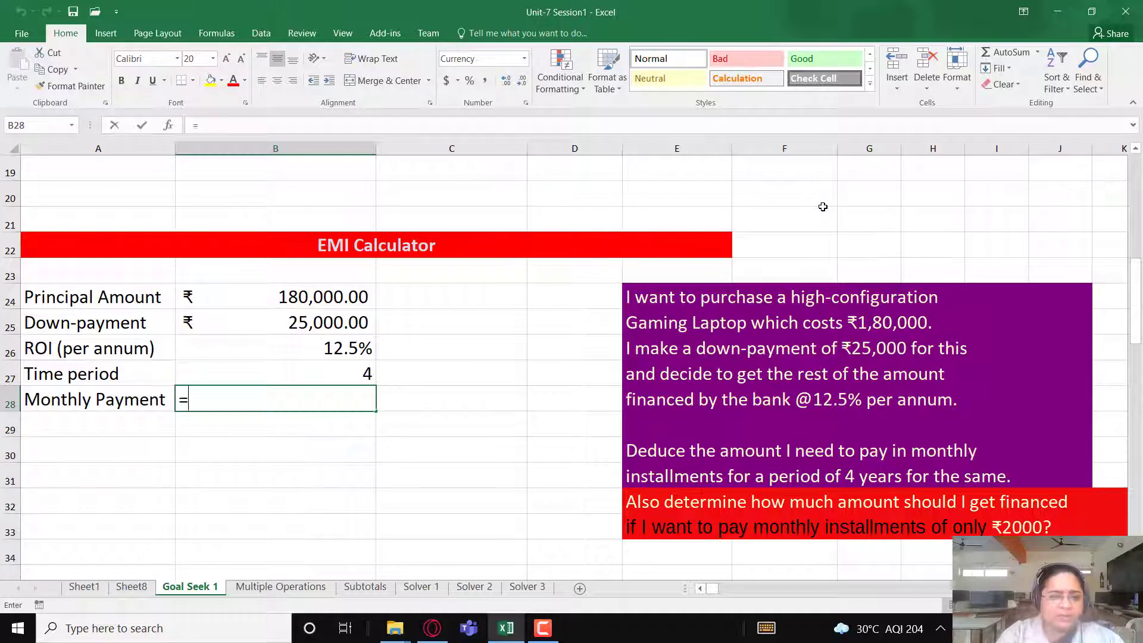
pyautogui.write('PMT(')
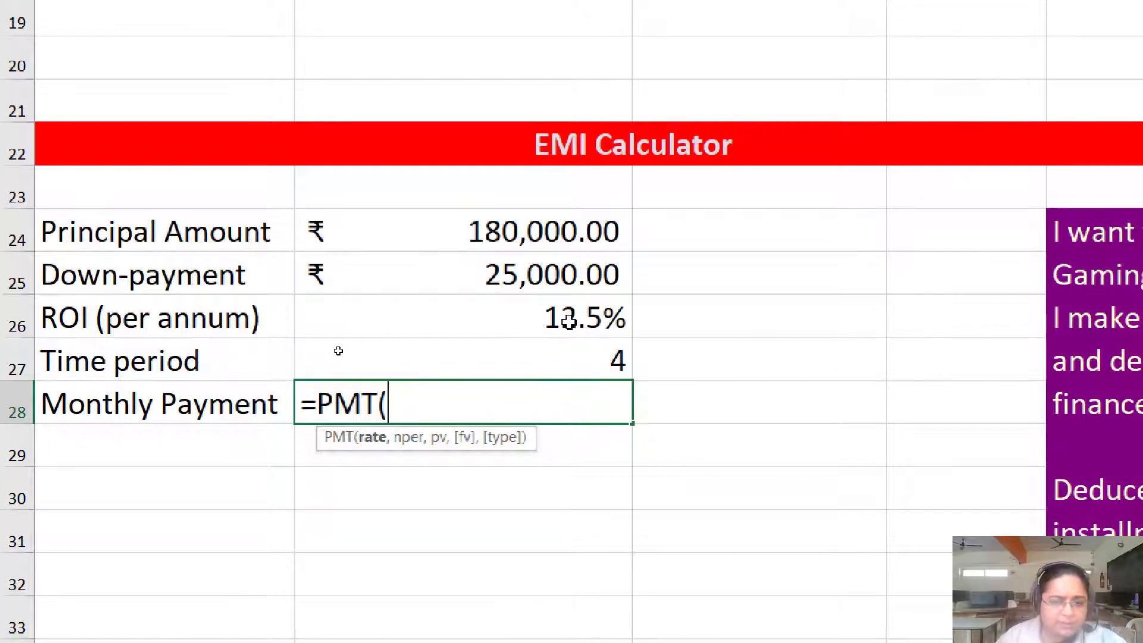
pyautogui.click(536, 322)
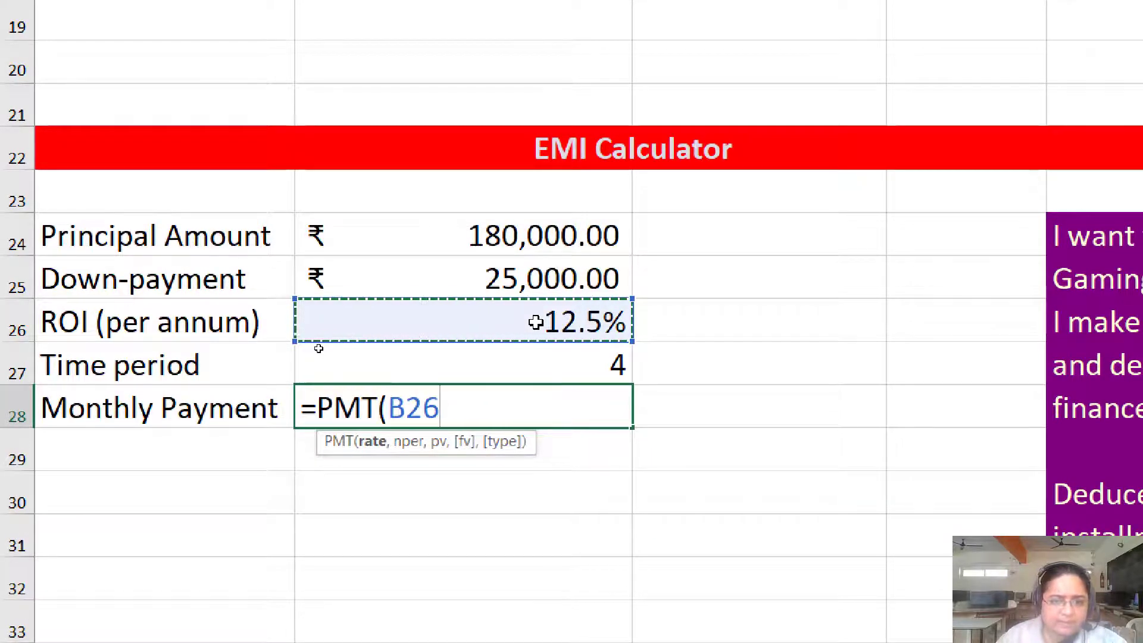
pyautogui.write('/12,')
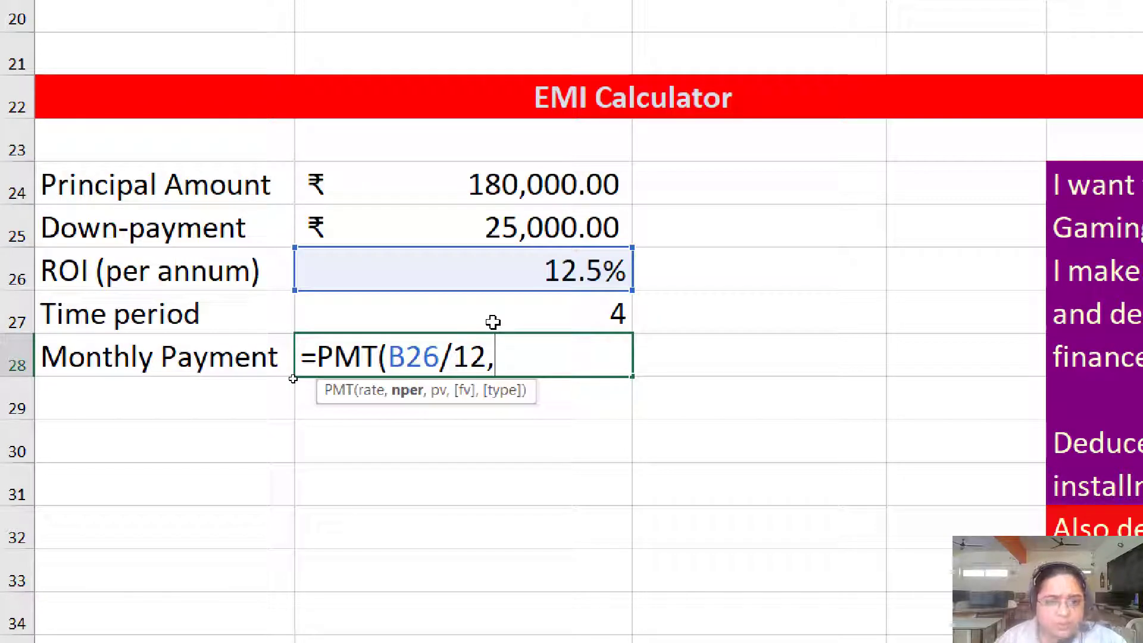
pyautogui.click(492, 322)
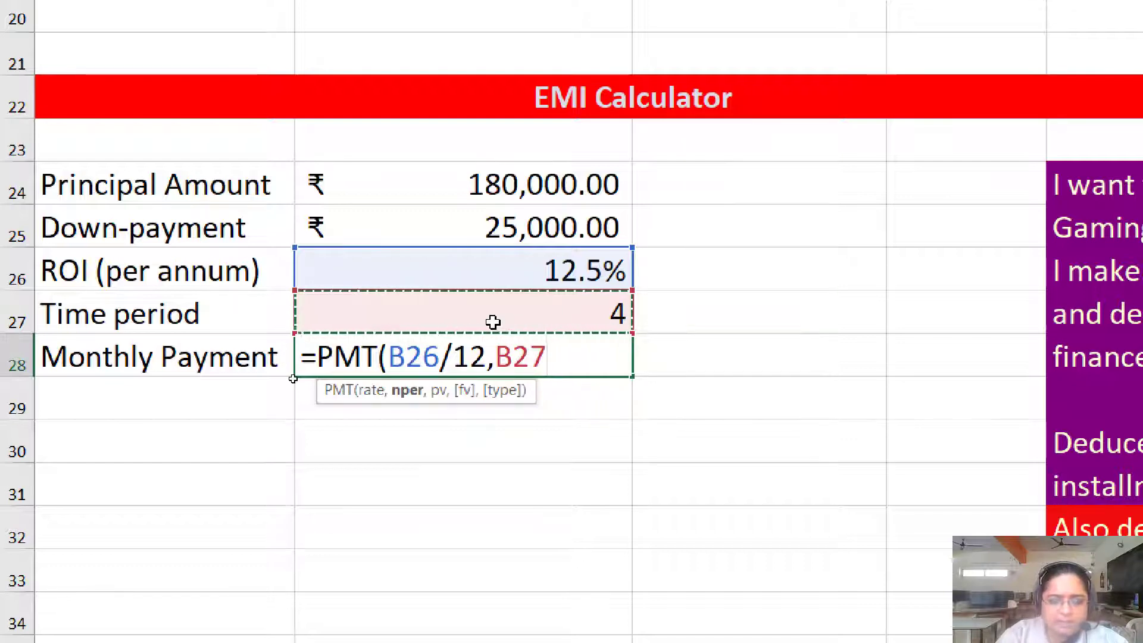
pyautogui.write('*12')
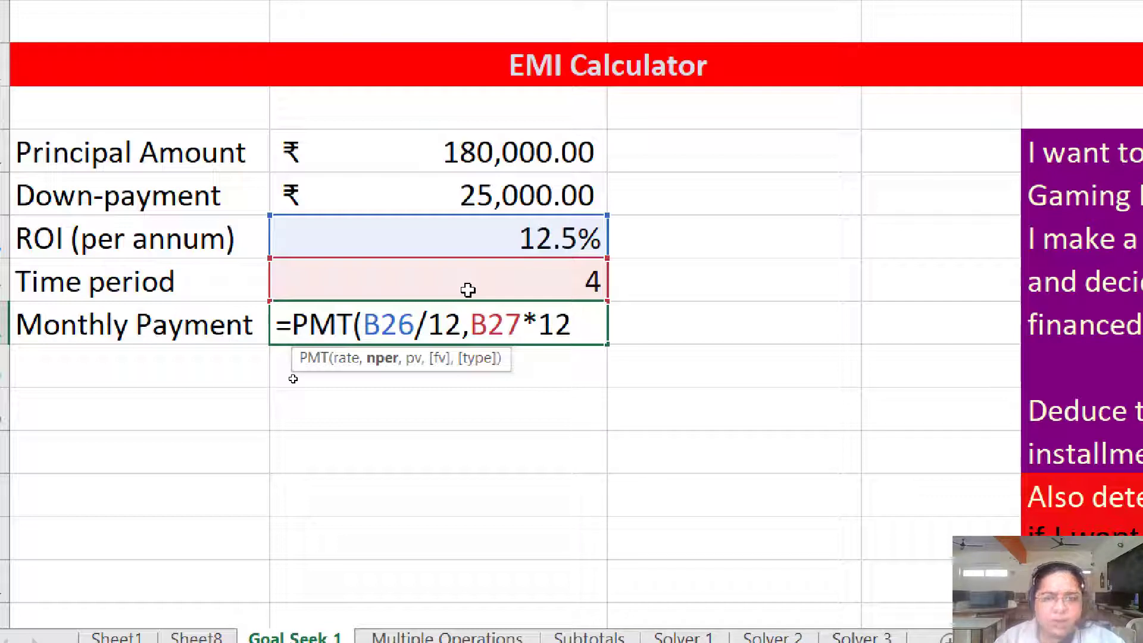
pyautogui.write(',')
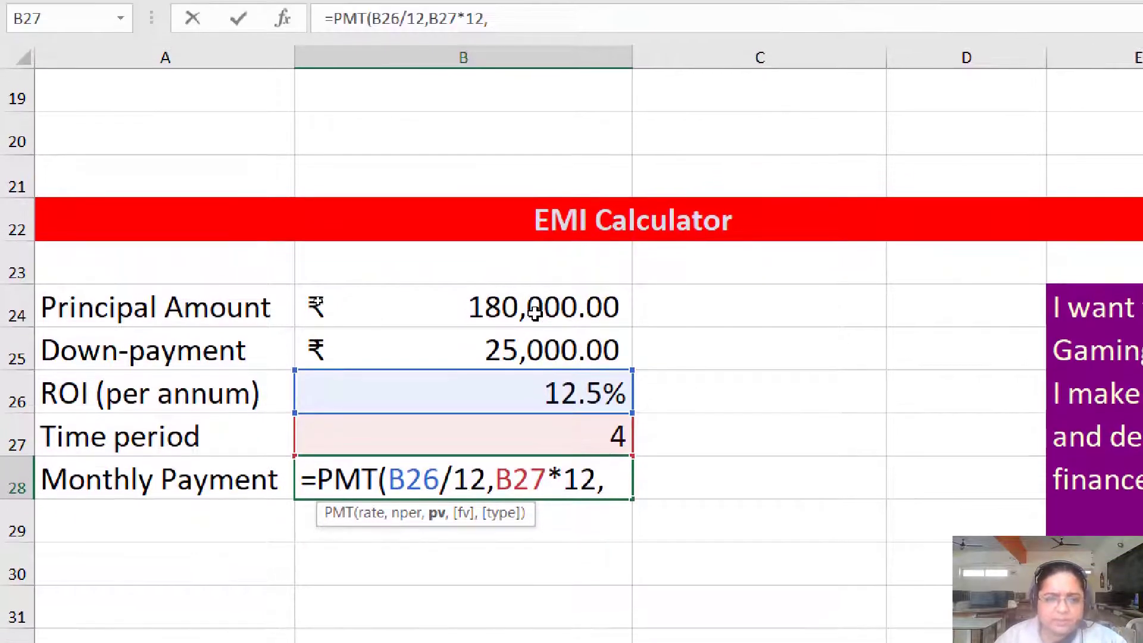
pyautogui.click(535, 275)
pyautogui.write('-')
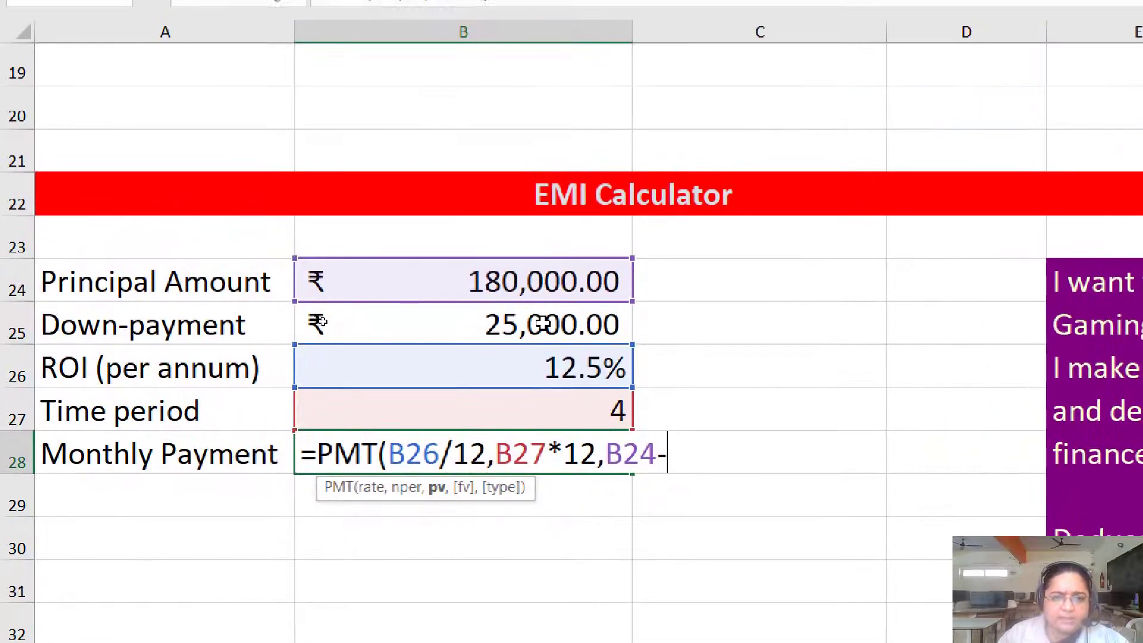
pyautogui.click(478, 228)
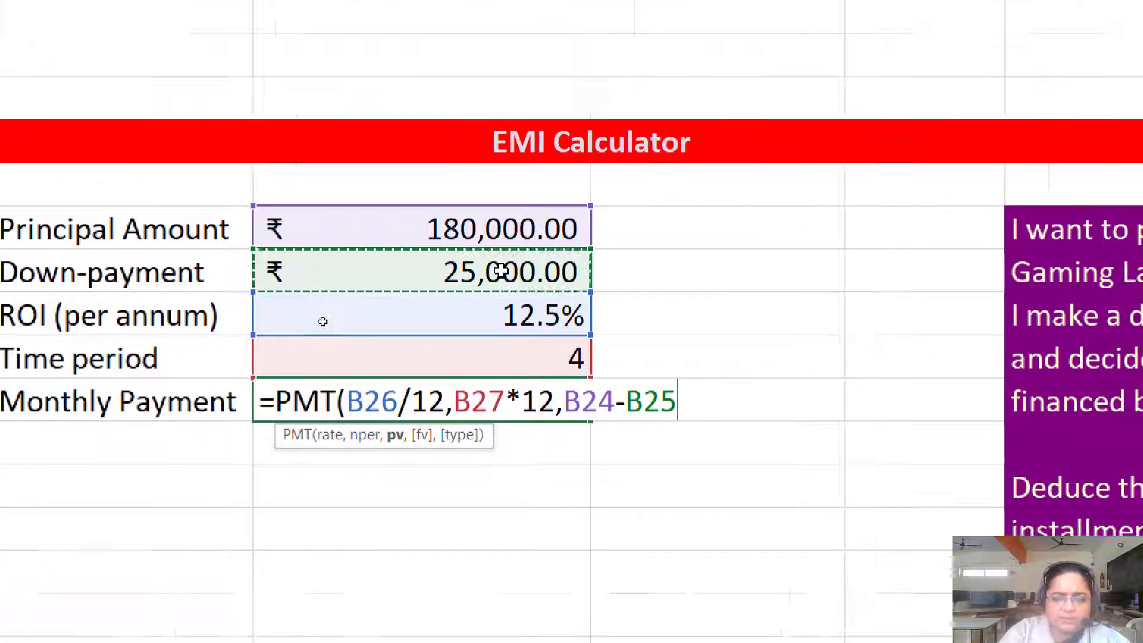
pyautogui.write(')')
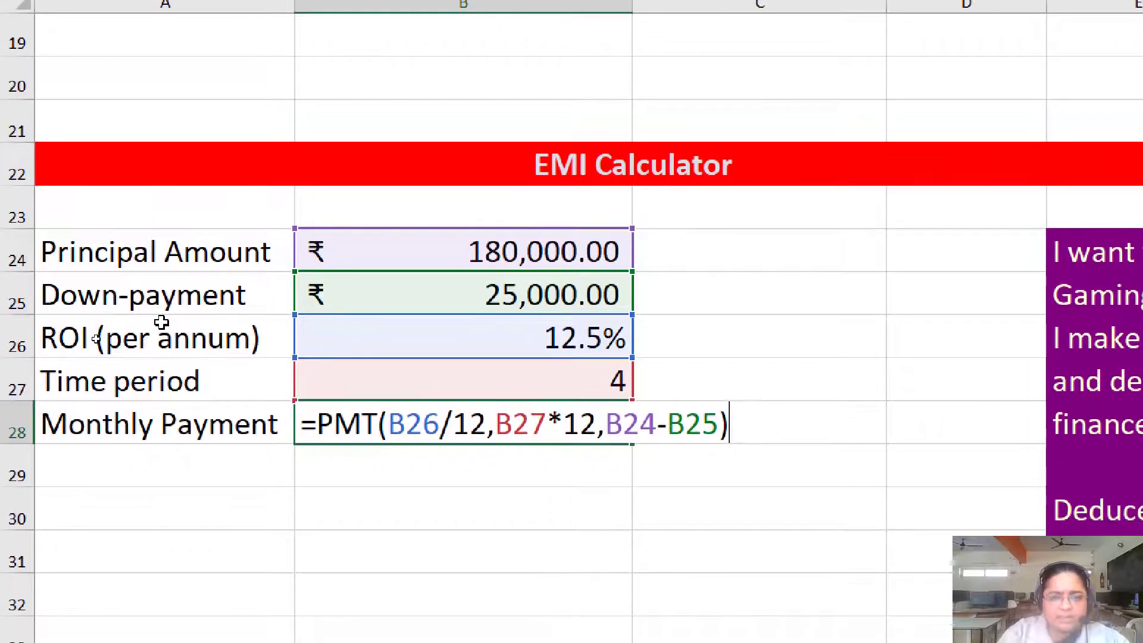
pyautogui.press('Return')
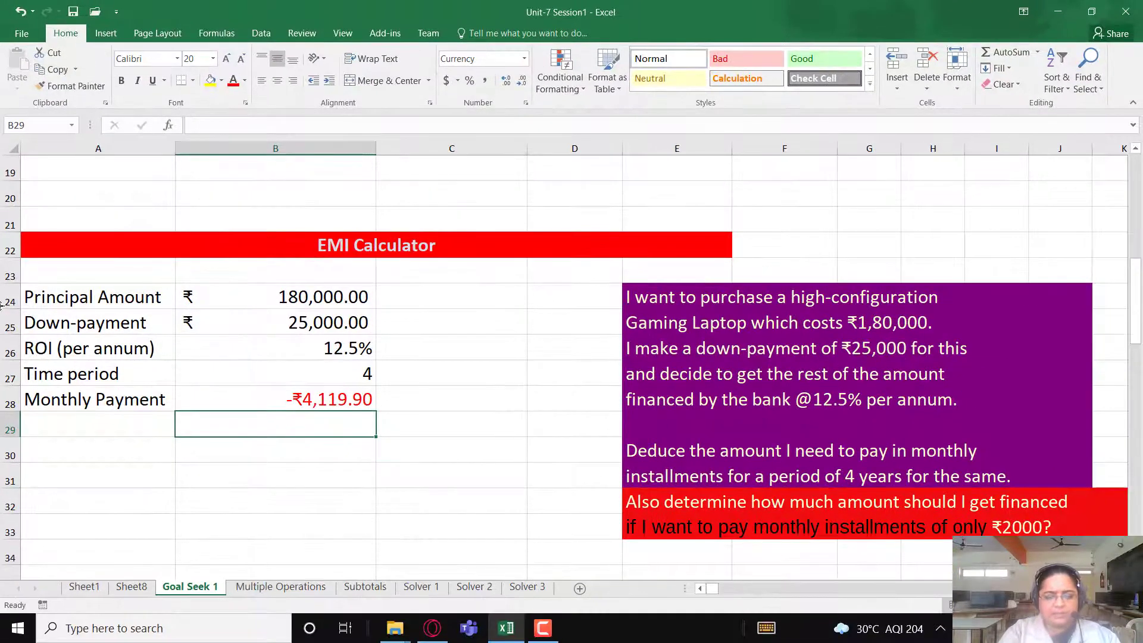
# - Negate the monthly payment formula in B28 by placing a minus sign before PMT
pyautogui.press('Up')
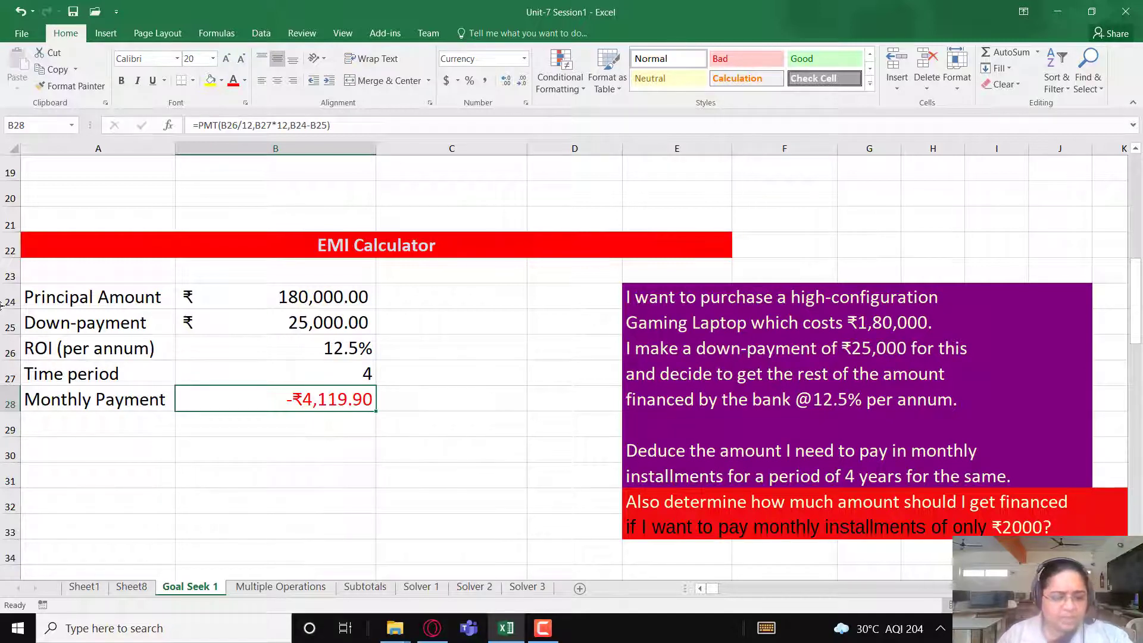
pyautogui.press('F2')
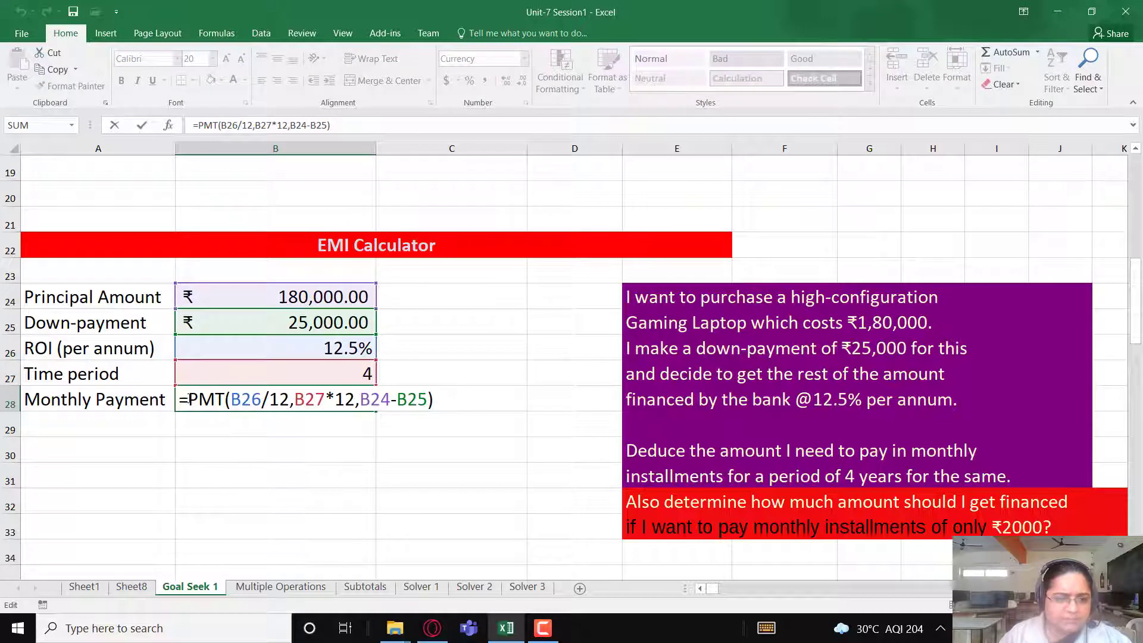
pyautogui.click(187, 399)
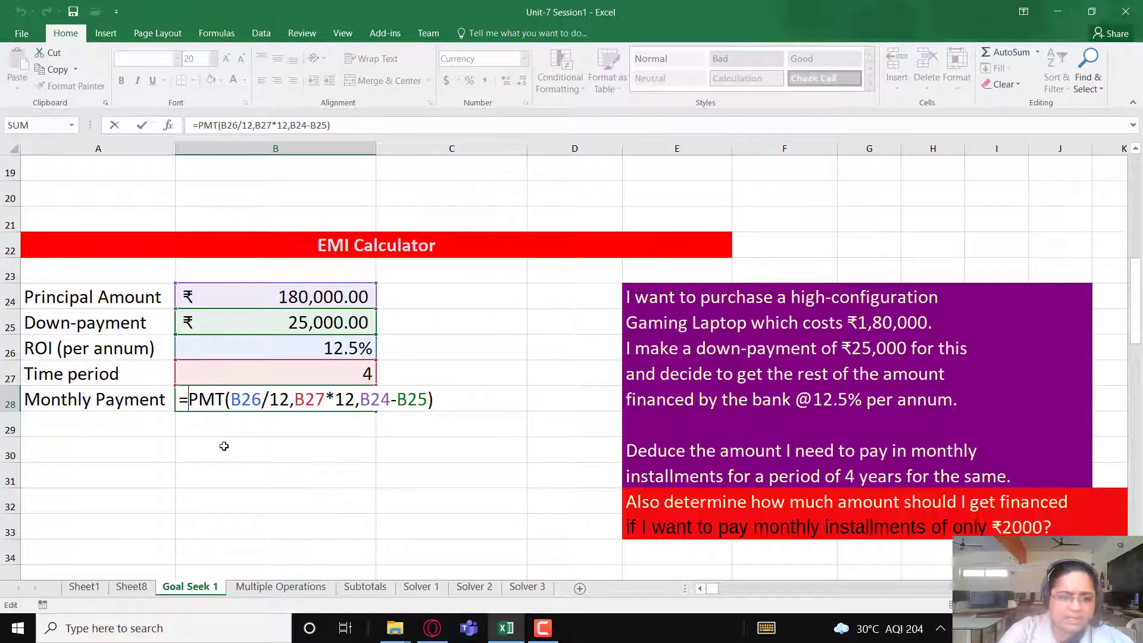
pyautogui.write('-')
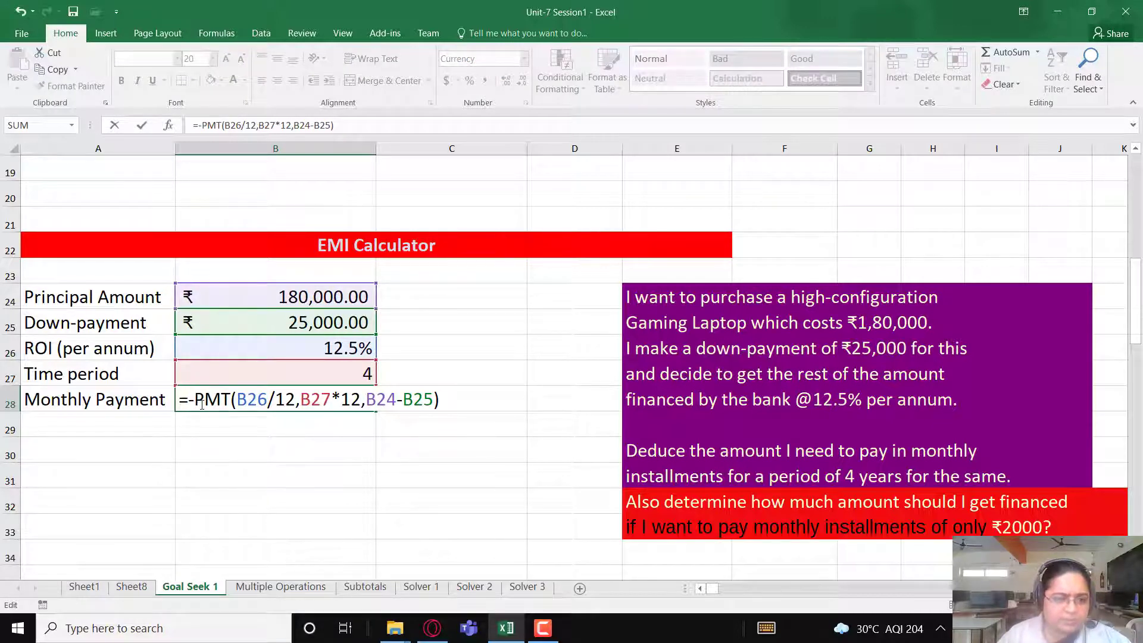
pyautogui.press('Return')
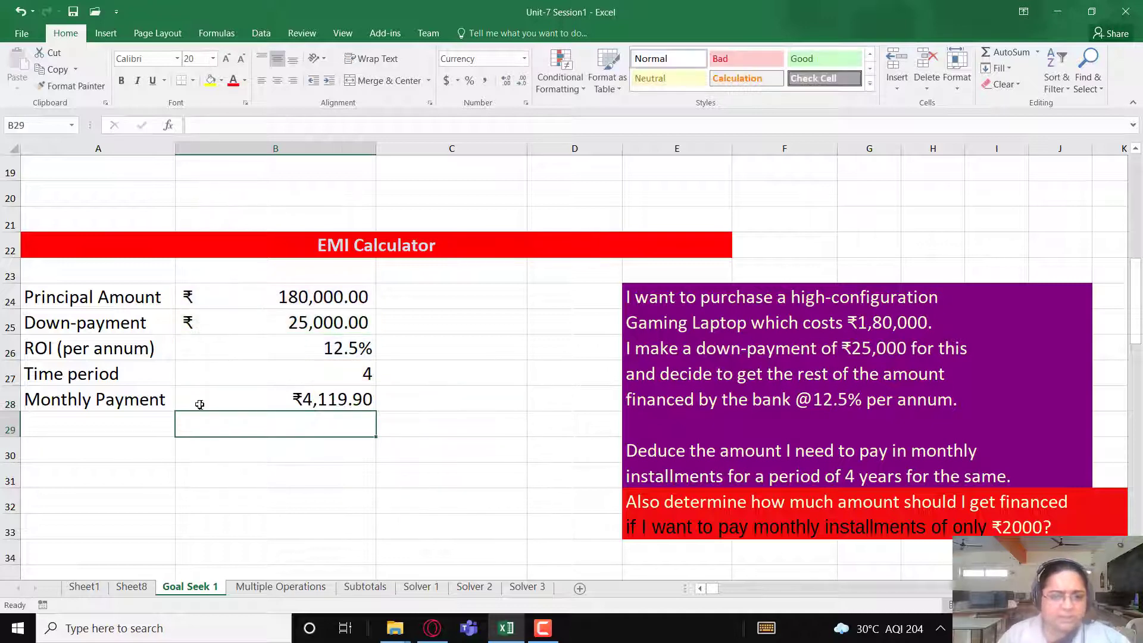
# - Review both questions of the loan problem and enter the desired monthly installment of 2000 in C28
pyautogui.click(278, 399)
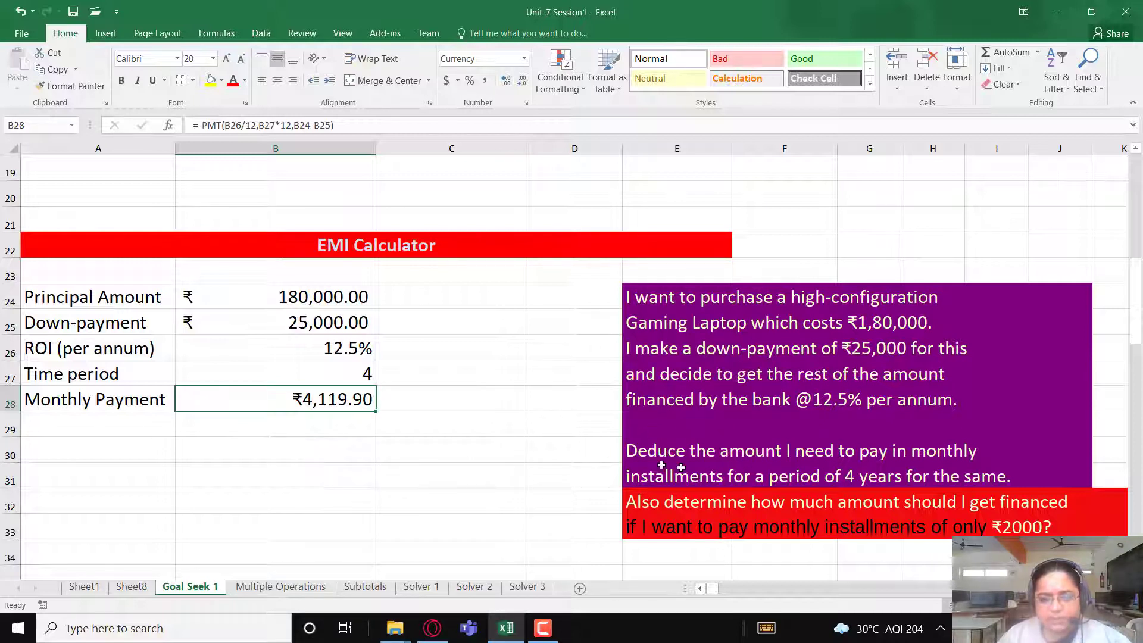
pyautogui.moveTo(632, 457); pyautogui.dragTo(1006, 466)
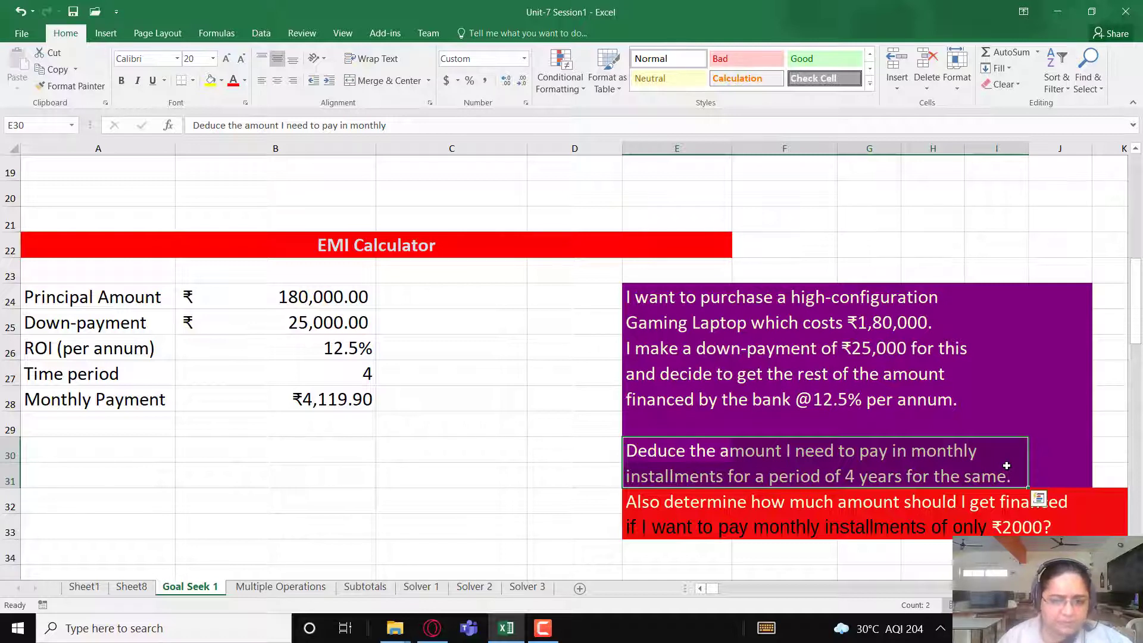
pyautogui.click(643, 501)
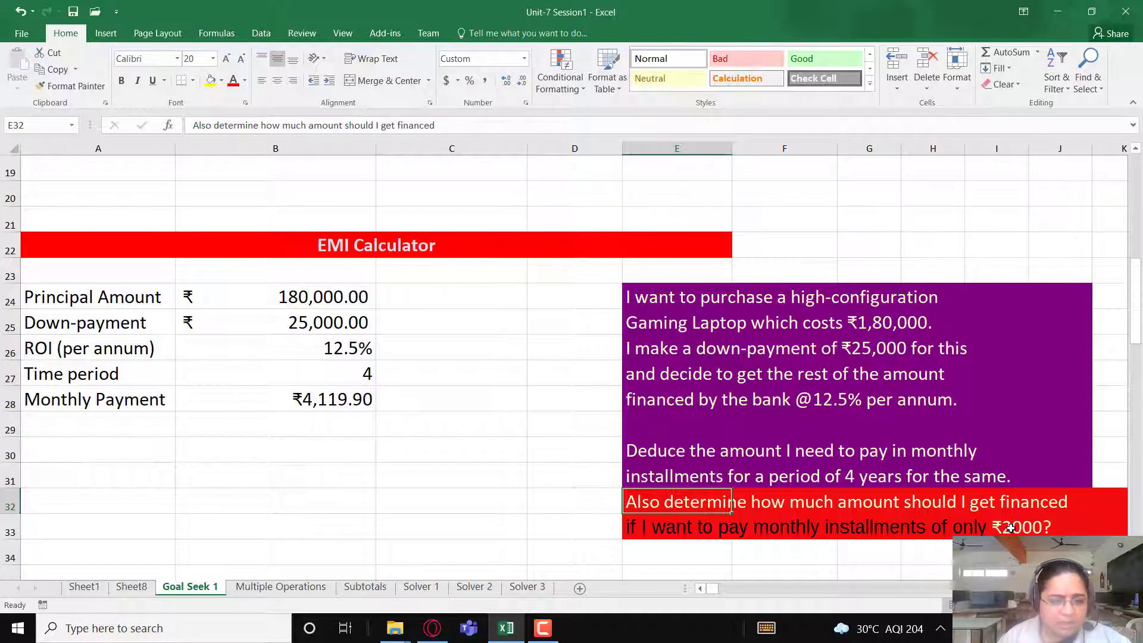
pyautogui.click(434, 398)
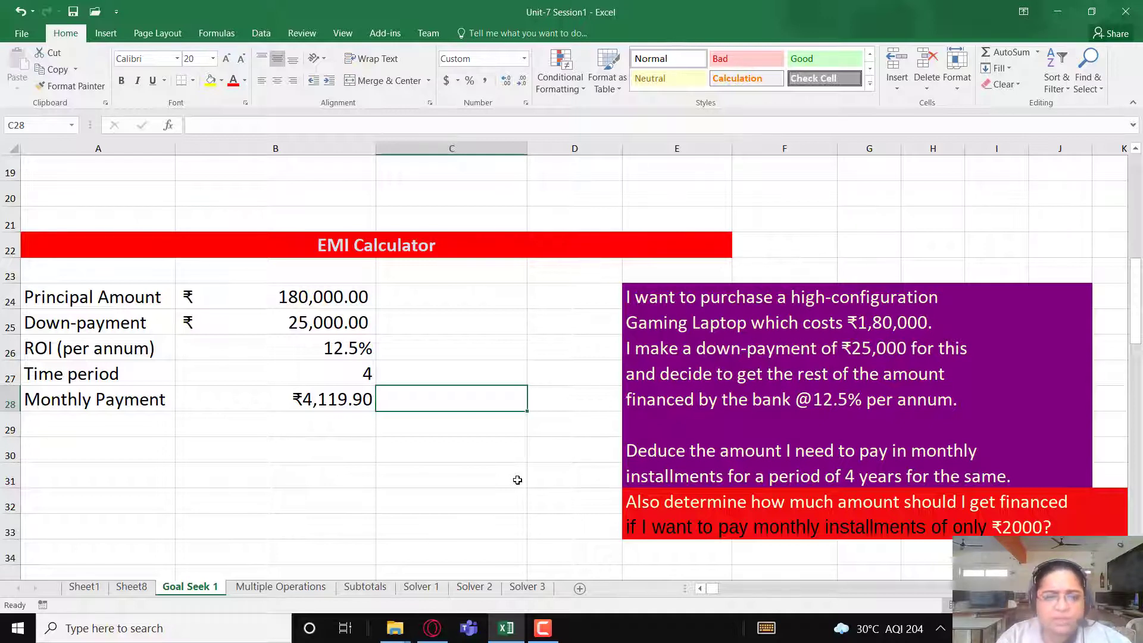
pyautogui.write('2000')
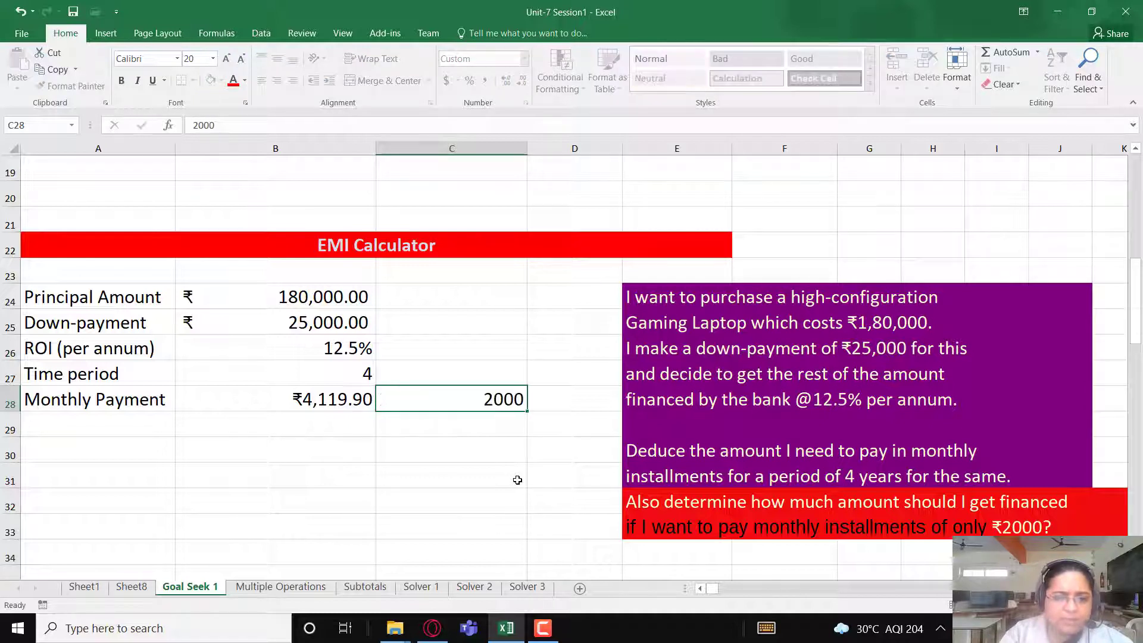
pyautogui.press('Return')
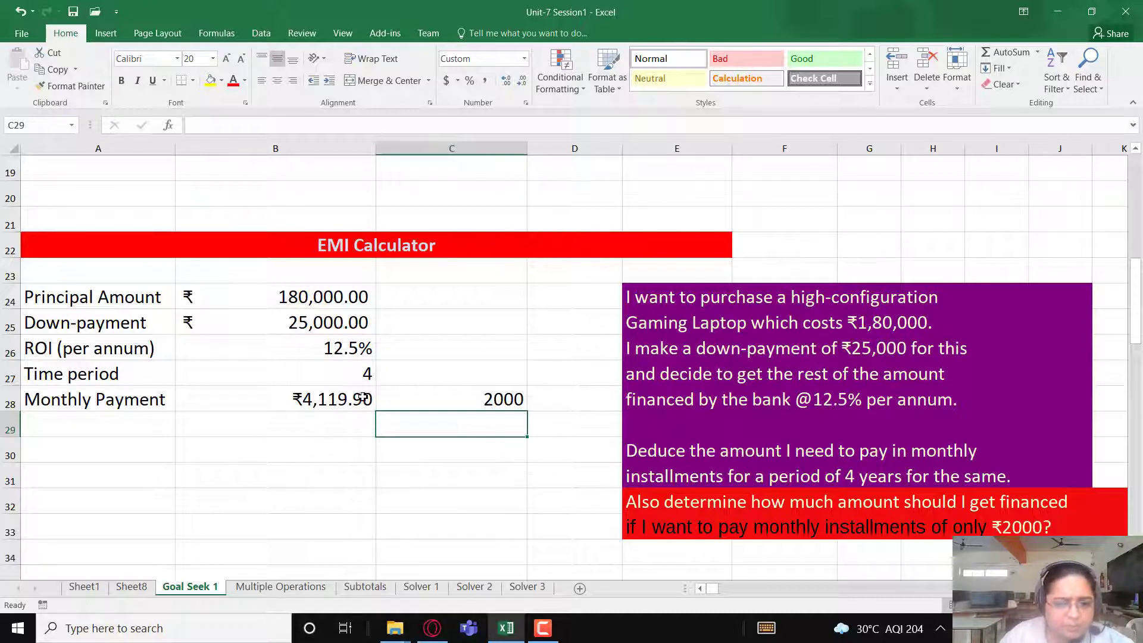
# - Start a Goal Seek on the Monthly Payment cell B28 with a target value of 2000
pyautogui.click(480, 400)
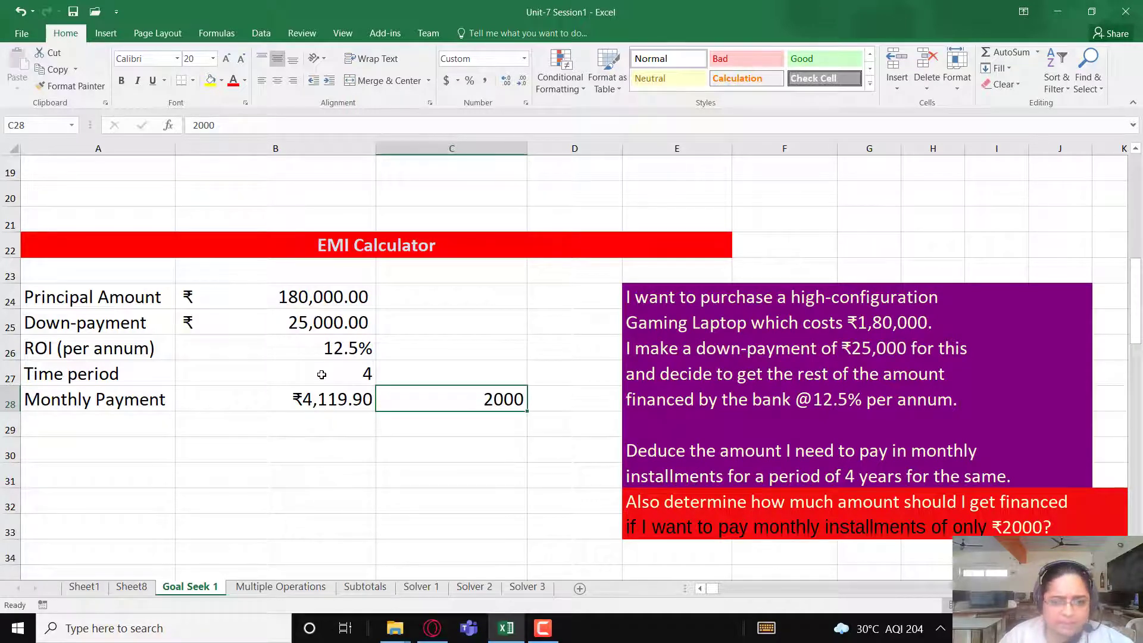
pyautogui.click(312, 345)
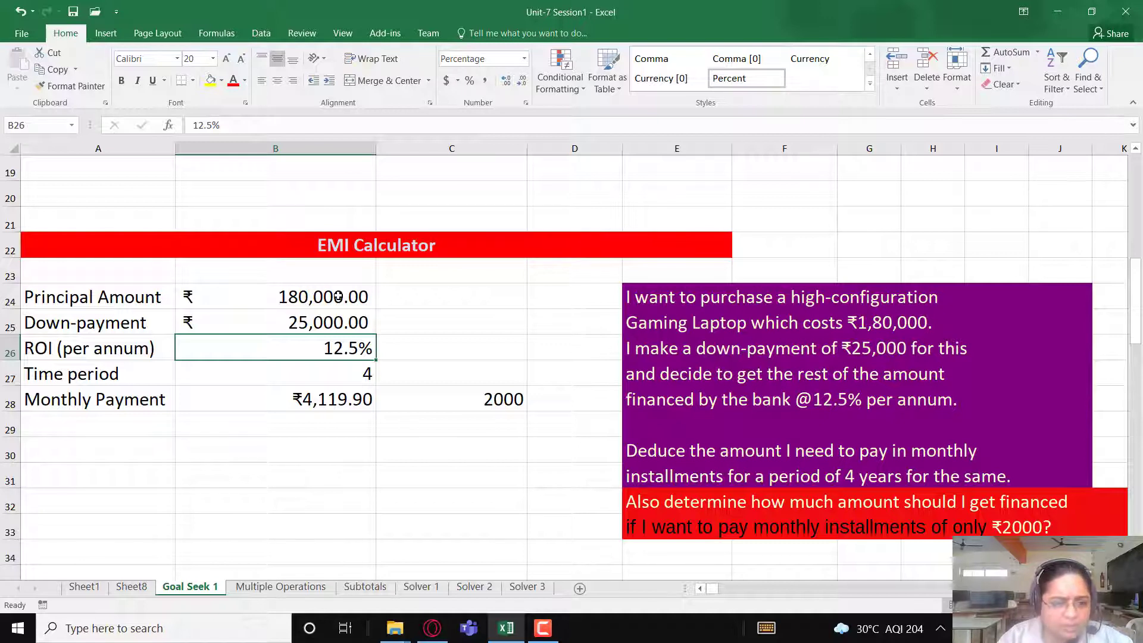
pyautogui.click(476, 402)
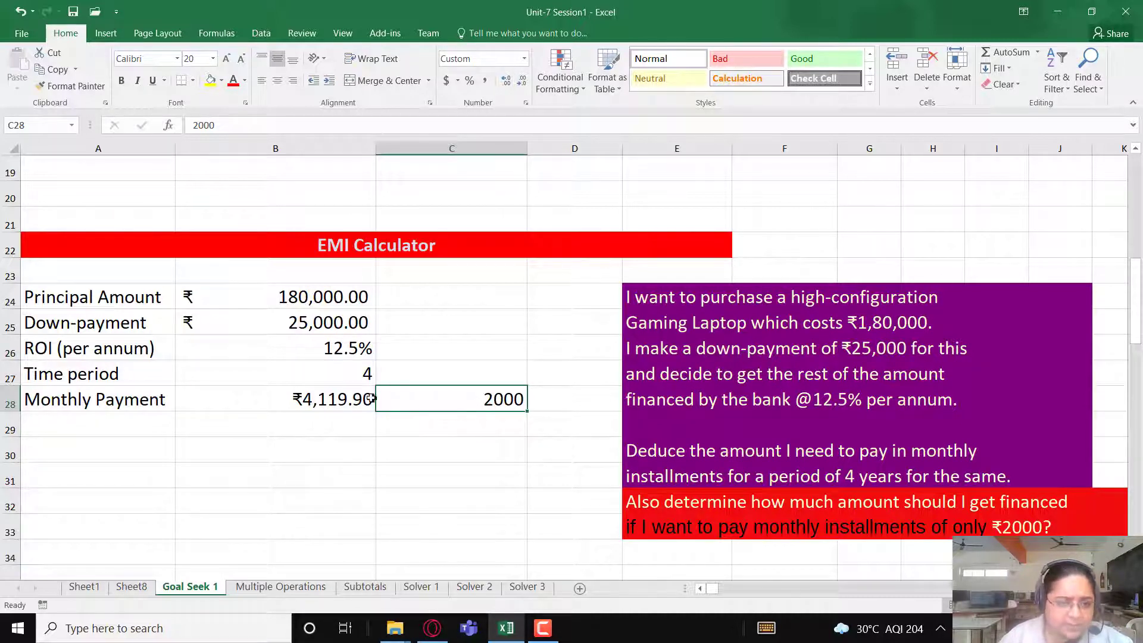
pyautogui.click(325, 399)
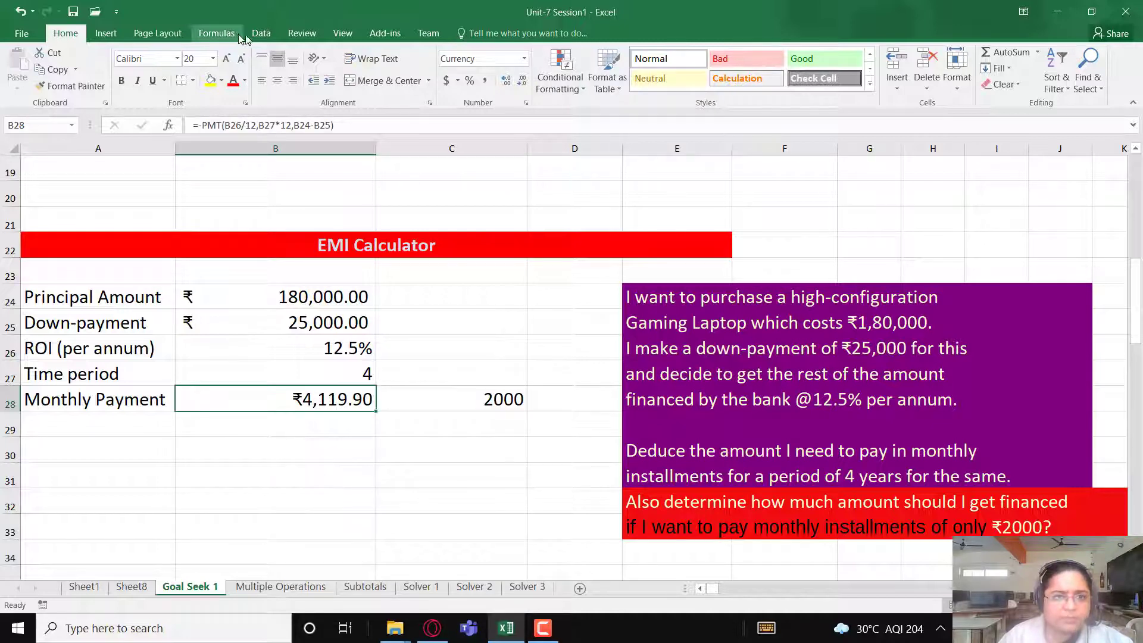
pyautogui.click(261, 33)
pyautogui.click(807, 75)
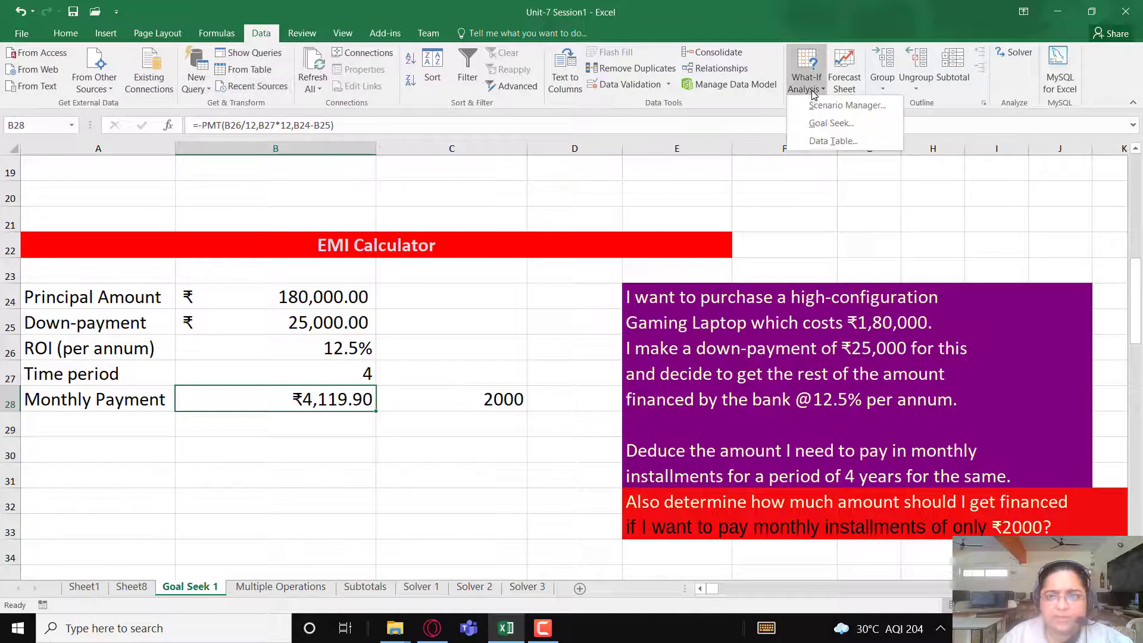
pyautogui.click(827, 124)
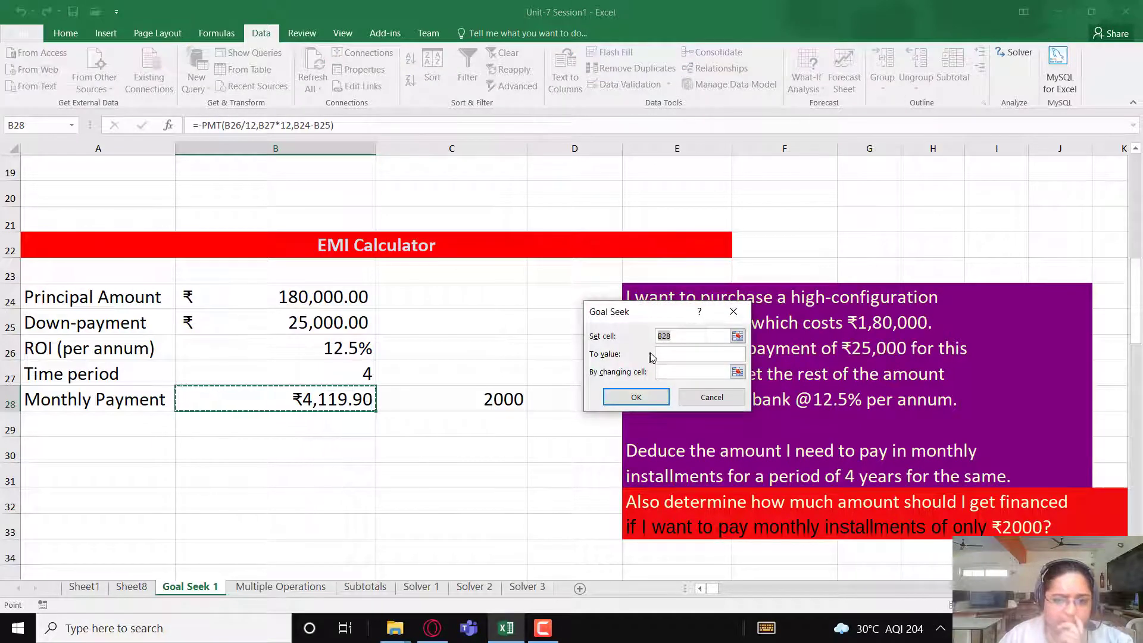
pyautogui.click(313, 400)
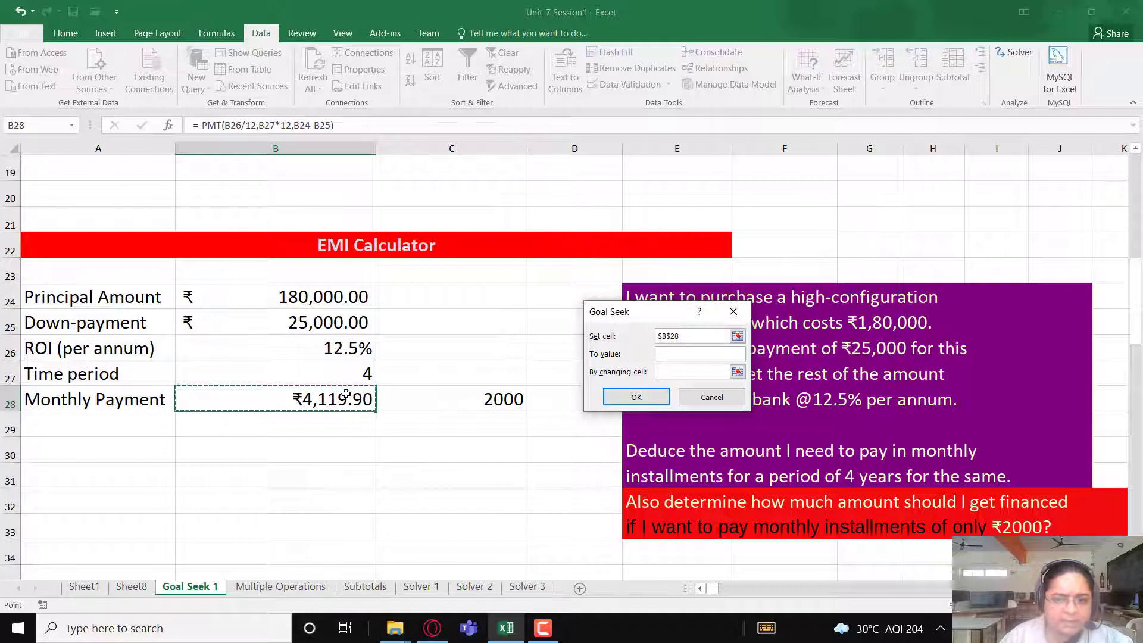
pyautogui.click(678, 356)
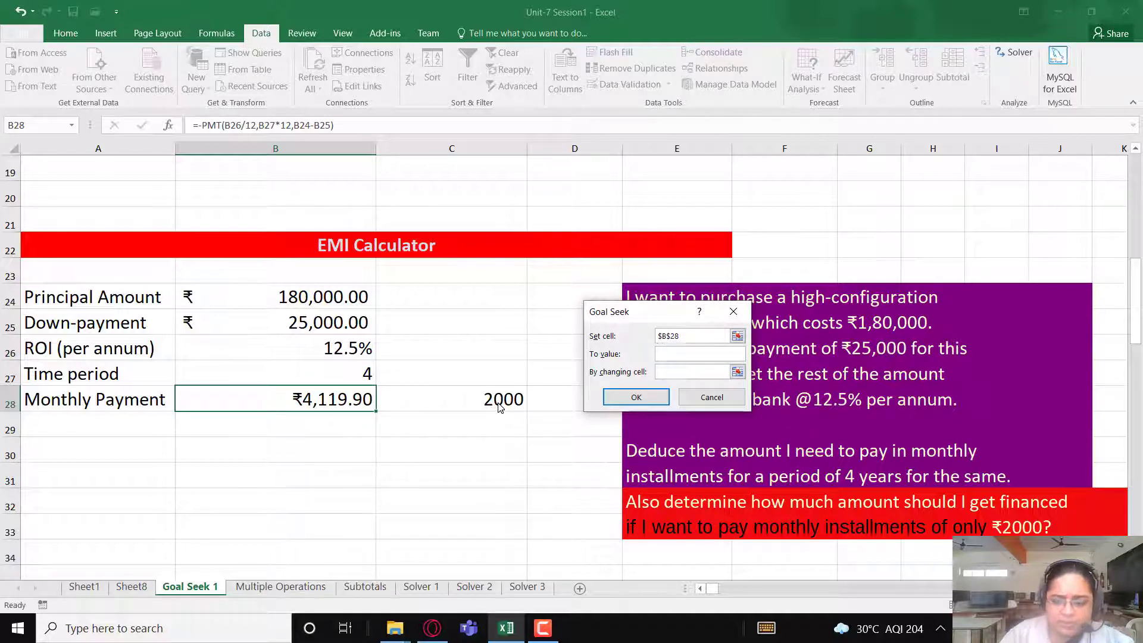
pyautogui.write('2000')
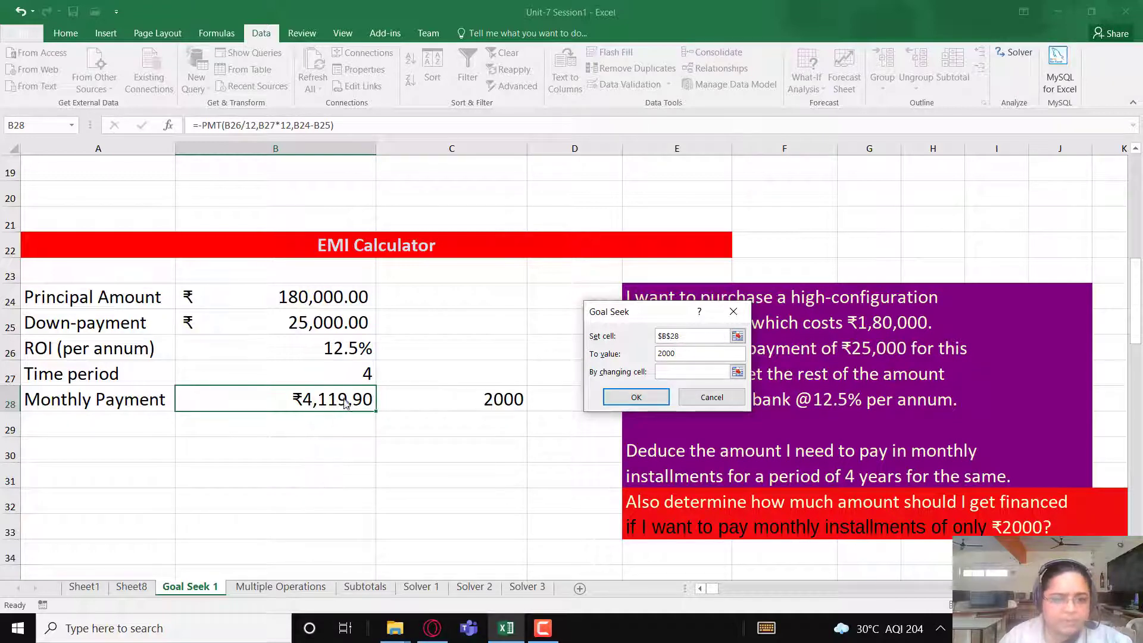
# - Set the Principal Amount cell B24 as the changing cell, run the Goal Seek and accept its solution
pyautogui.click(677, 372)
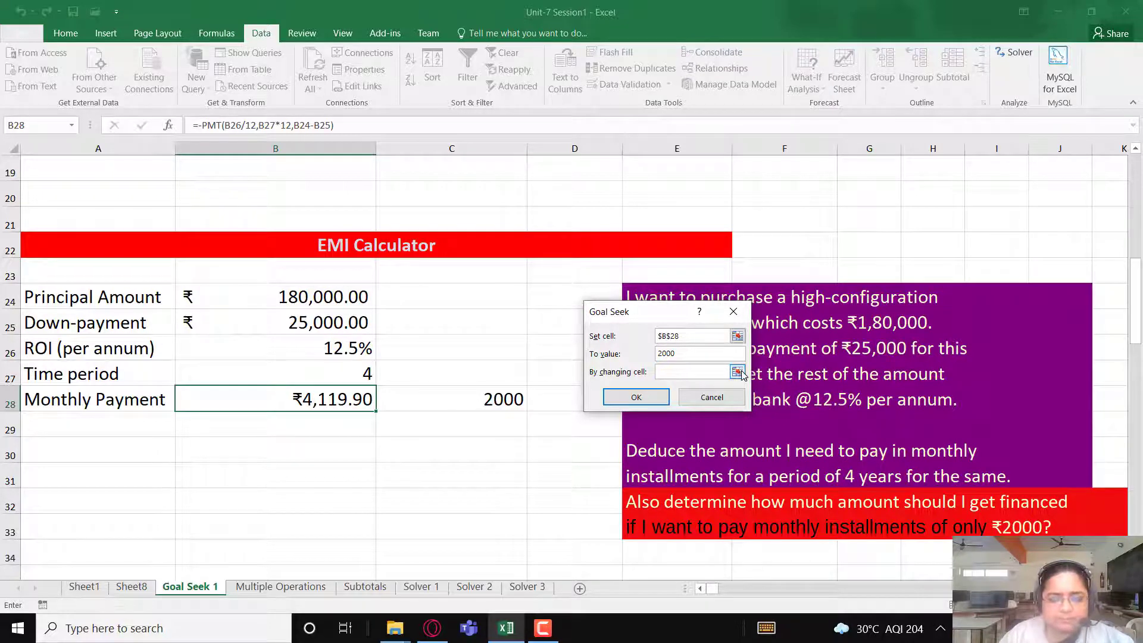
pyautogui.click(554, 631)
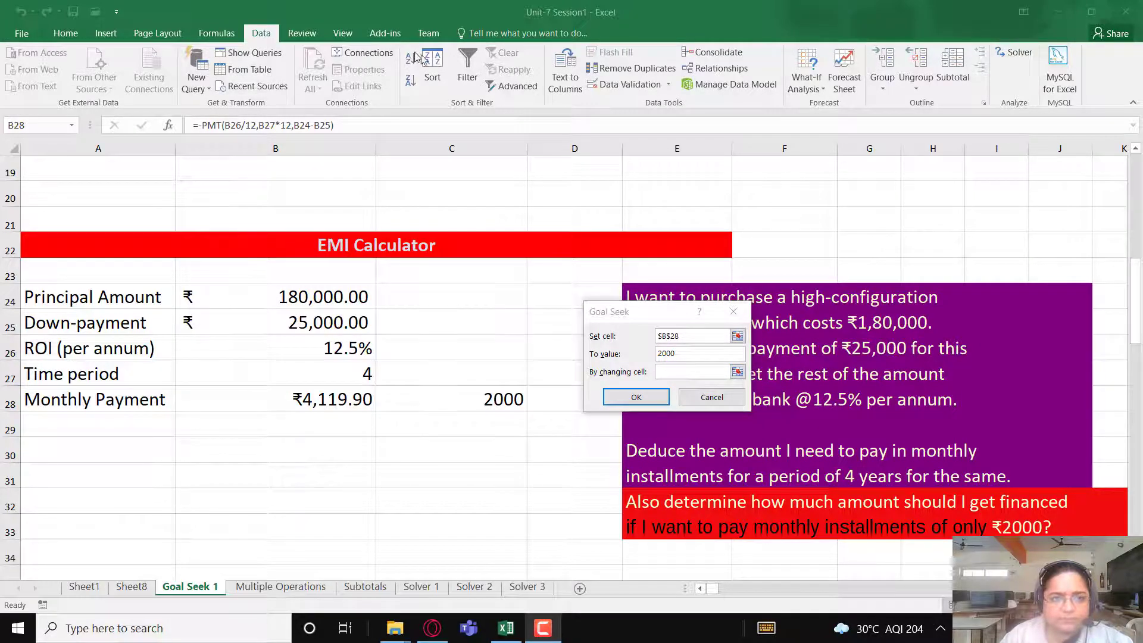
pyautogui.click(432, 157)
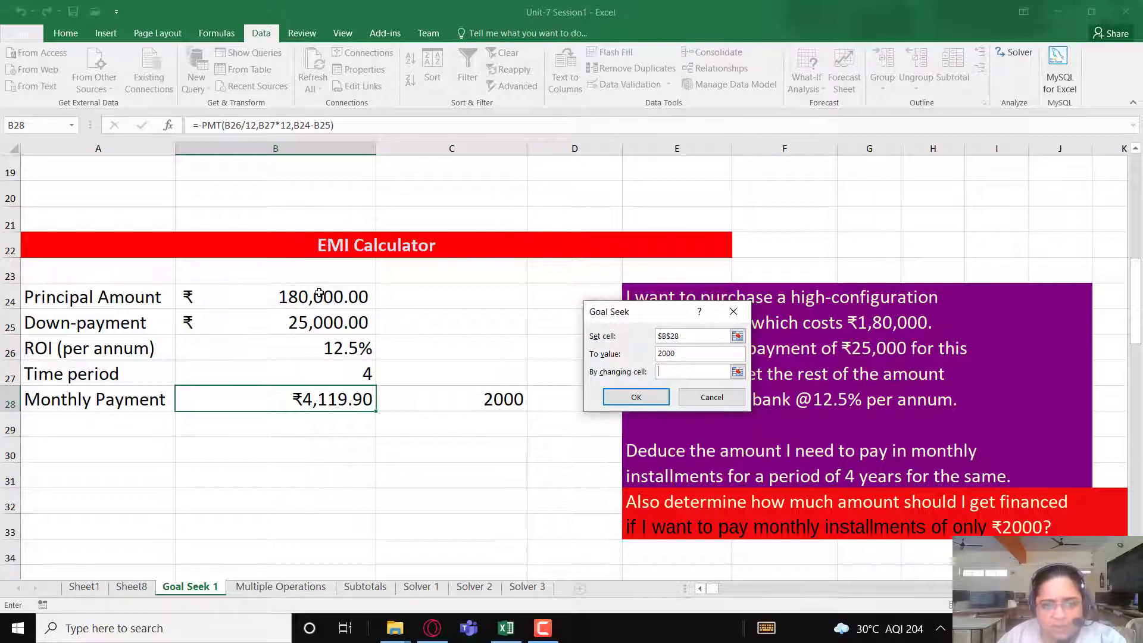
pyautogui.click(322, 296)
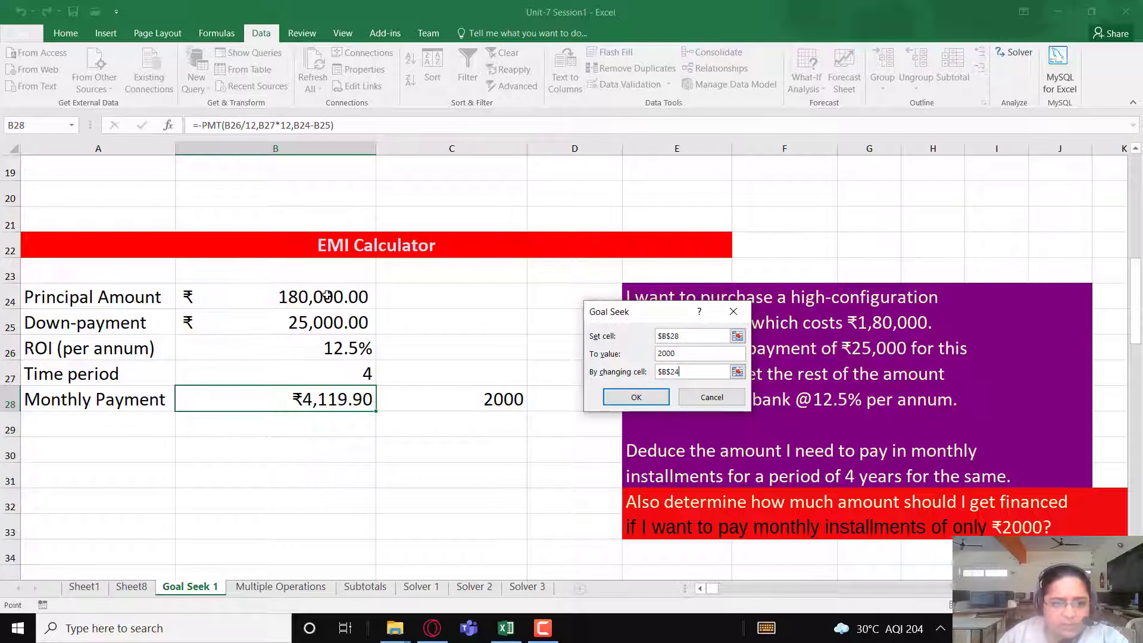
pyautogui.click(636, 398)
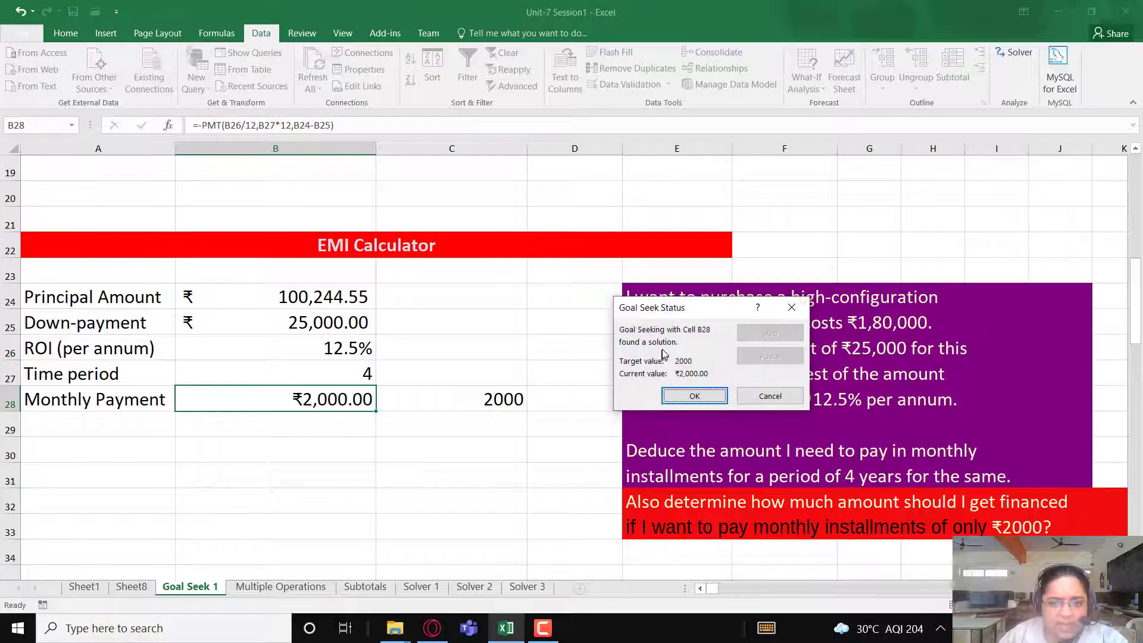
pyautogui.click(704, 396)
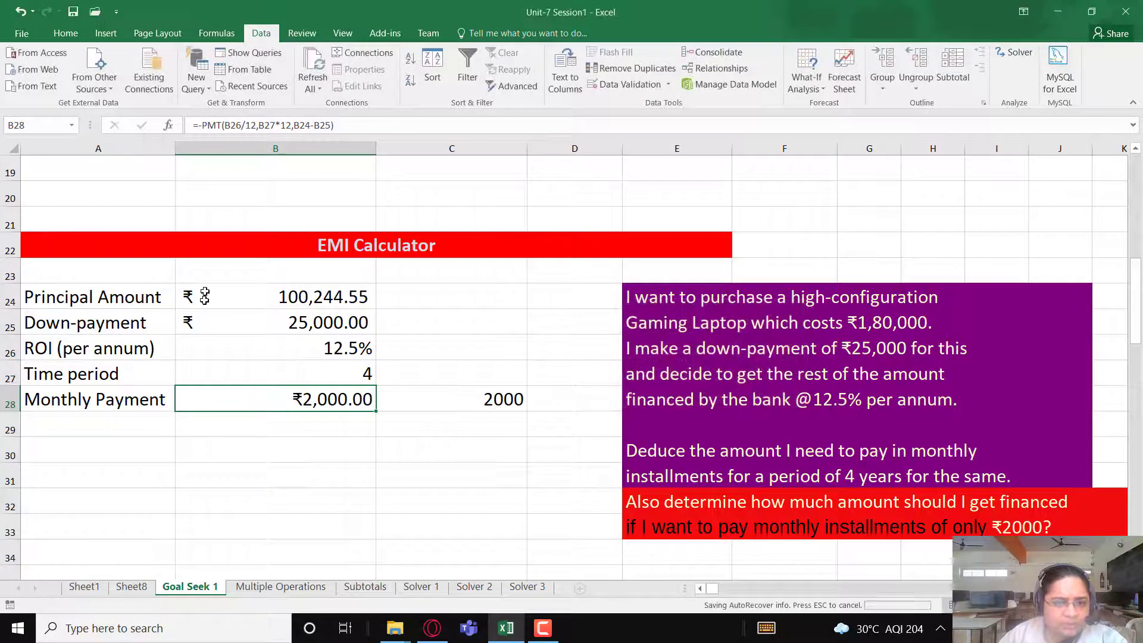
# - Compare the goal-sought Principal Amount in B24 with the Monthly Payment formula in B28
pyautogui.click(279, 304)
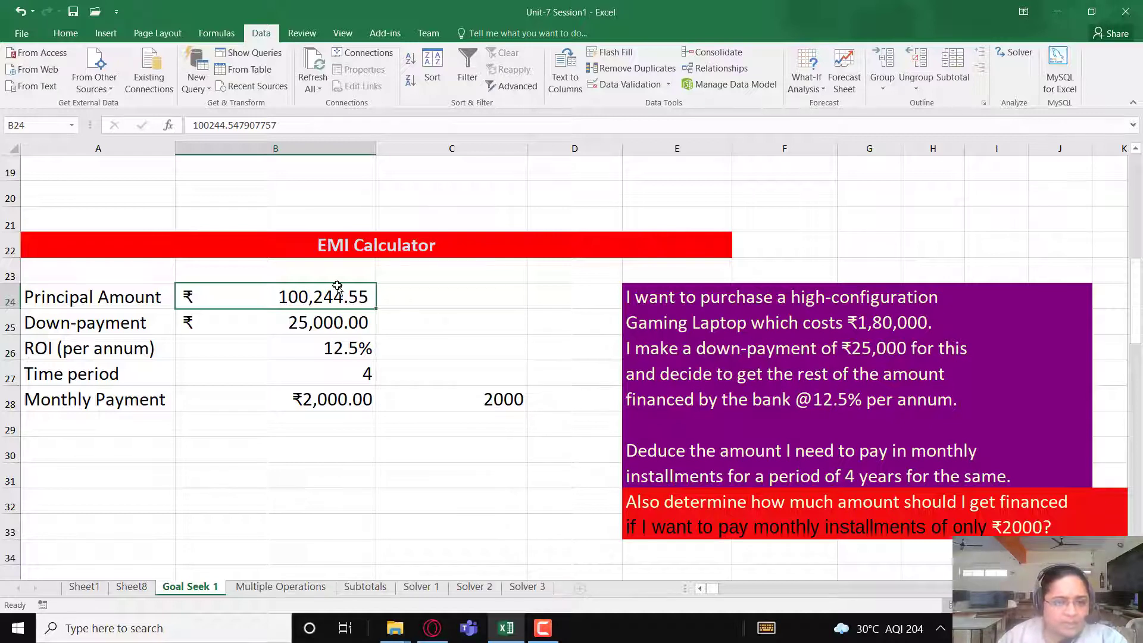
pyautogui.click(347, 405)
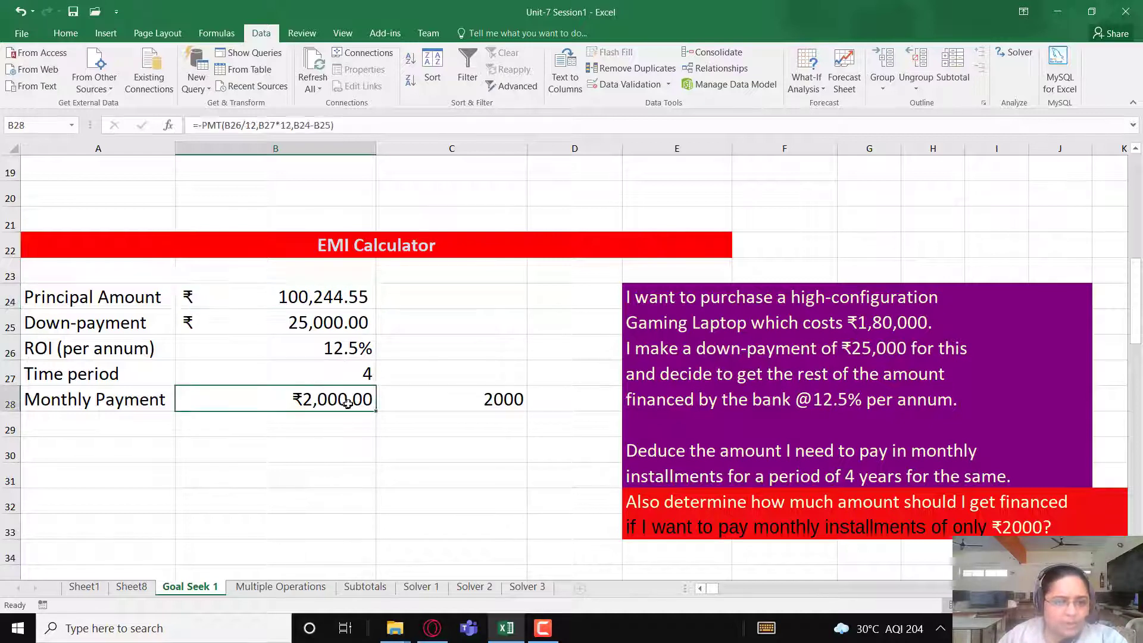
pyautogui.click(348, 300)
pyautogui.click(346, 413)
pyautogui.click(357, 298)
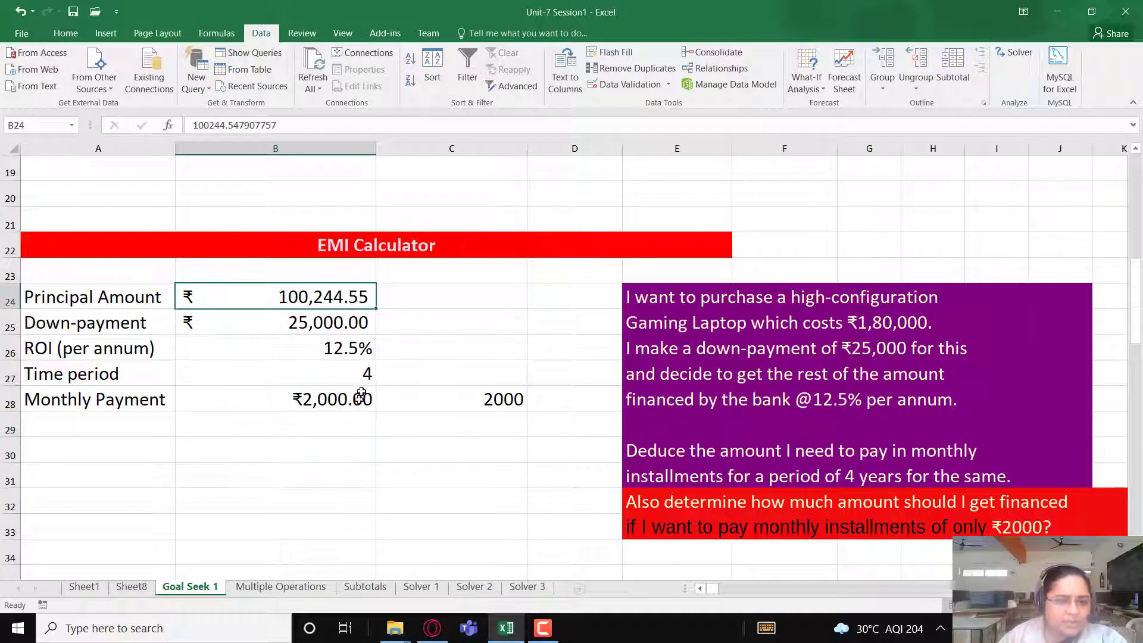
pyautogui.click(355, 406)
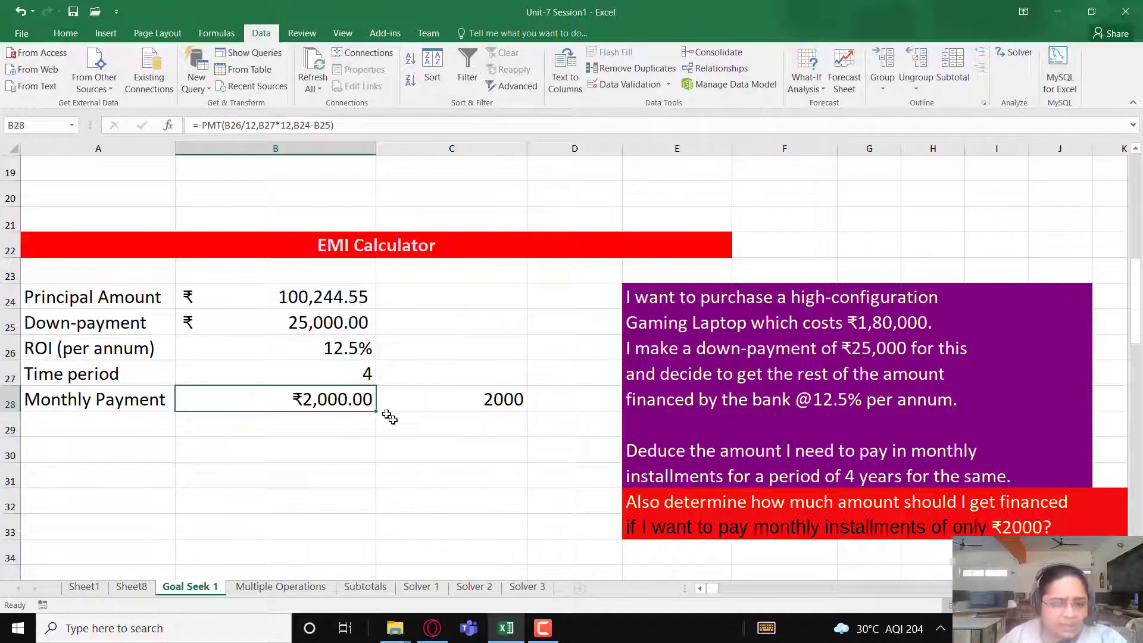
# - Set the desired monthly installment in C28 to 3000 and select the Monthly Payment cell B28
pyautogui.click(413, 400)
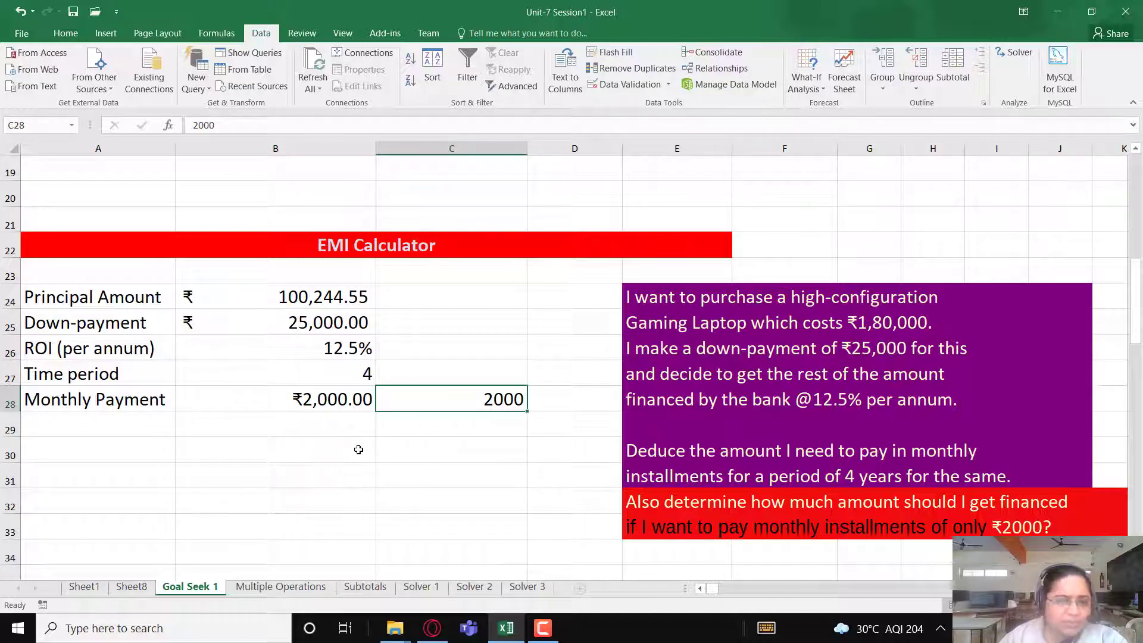
pyautogui.write('3000')
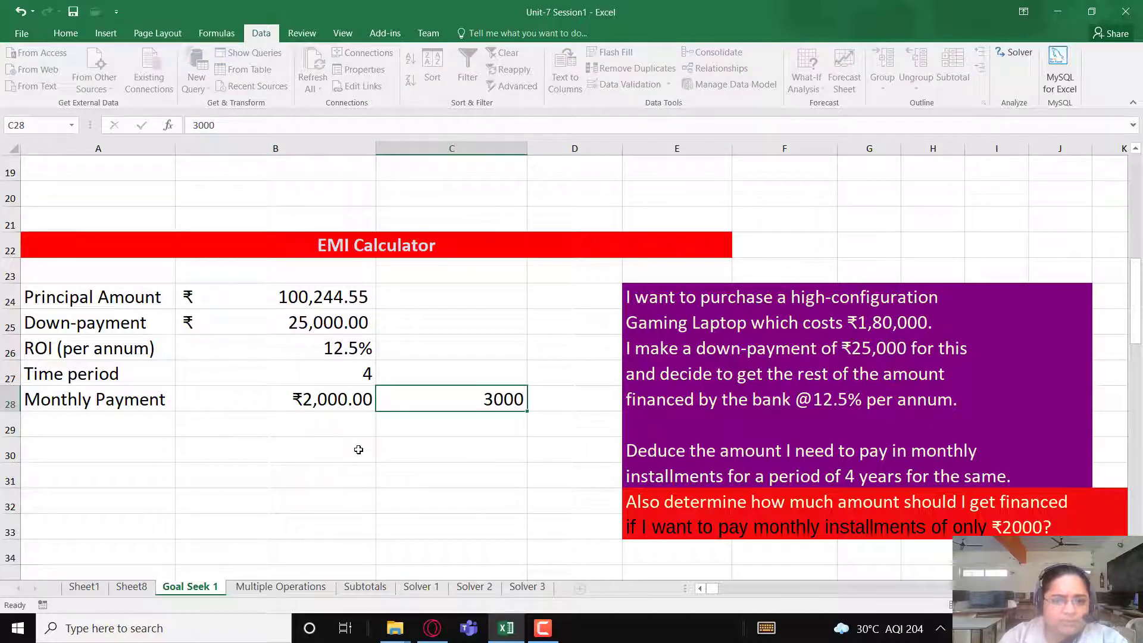
pyautogui.press('Return')
pyautogui.press('Up')
pyautogui.press('Left')
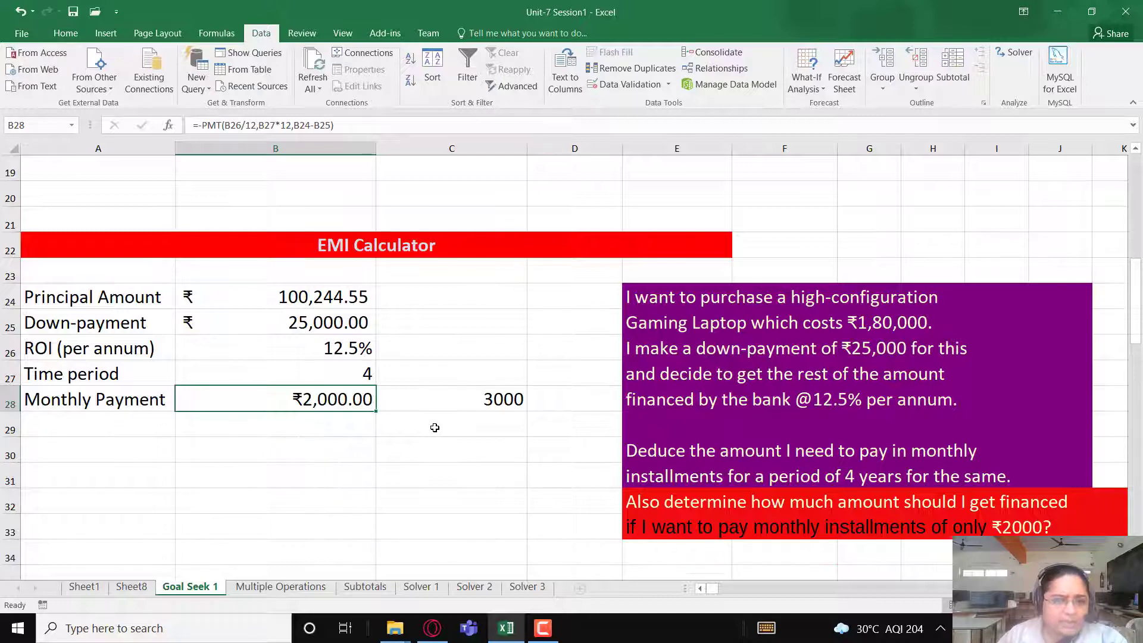
pyautogui.scroll(-1, 435, 427)
pyautogui.scroll(1, 434, 427)
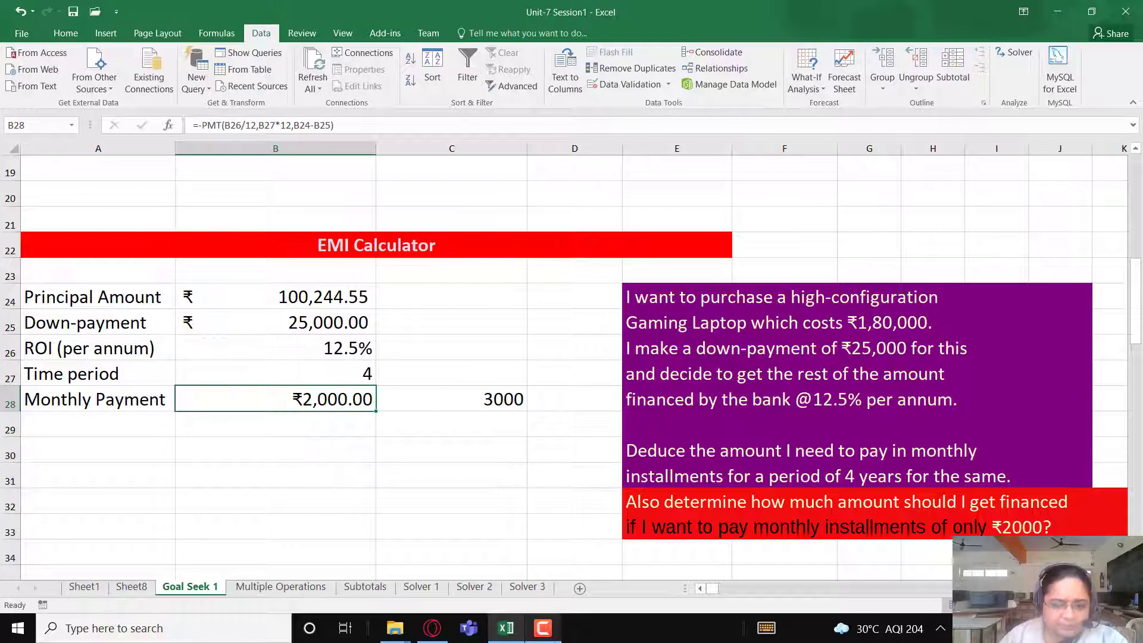
pyautogui.click(543, 628)
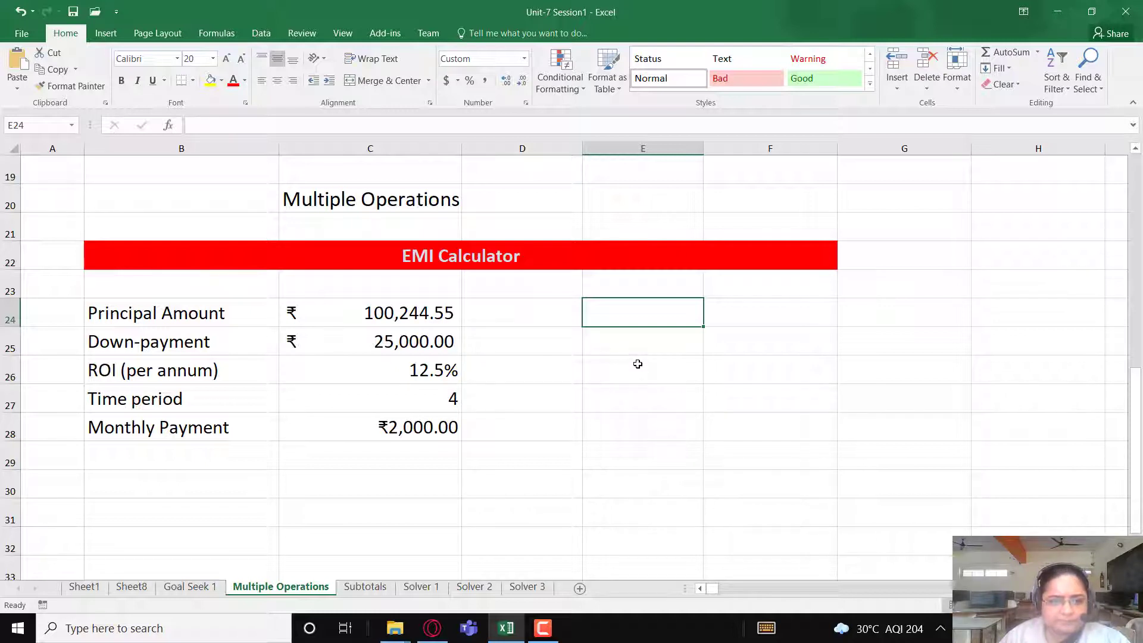
pyautogui.moveTo(544, 638)
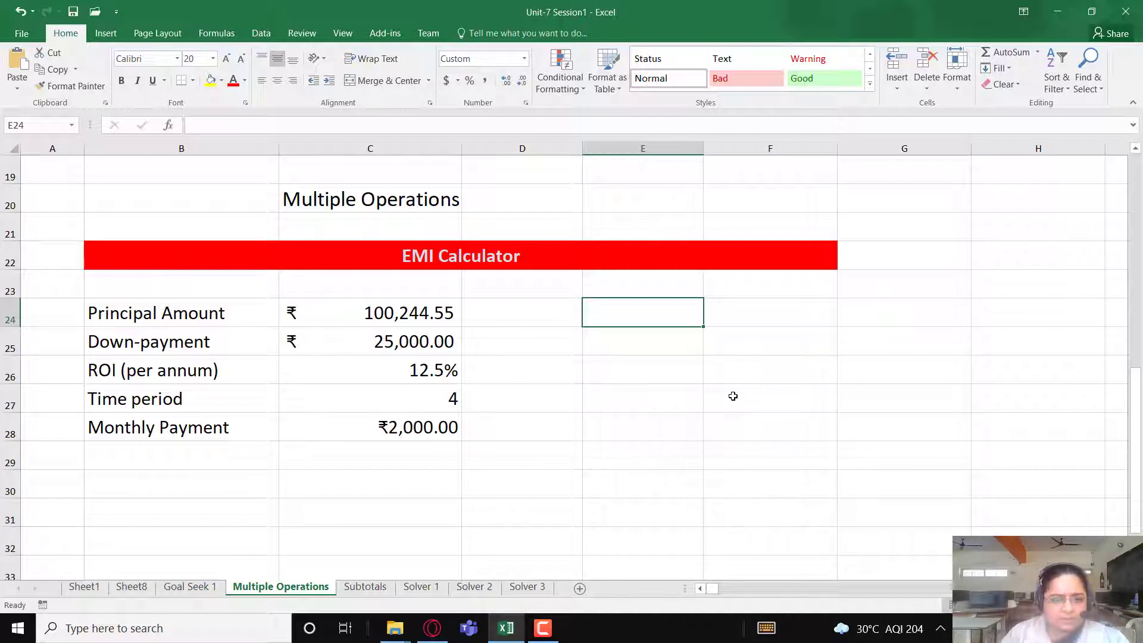
pyautogui.click(544, 629)
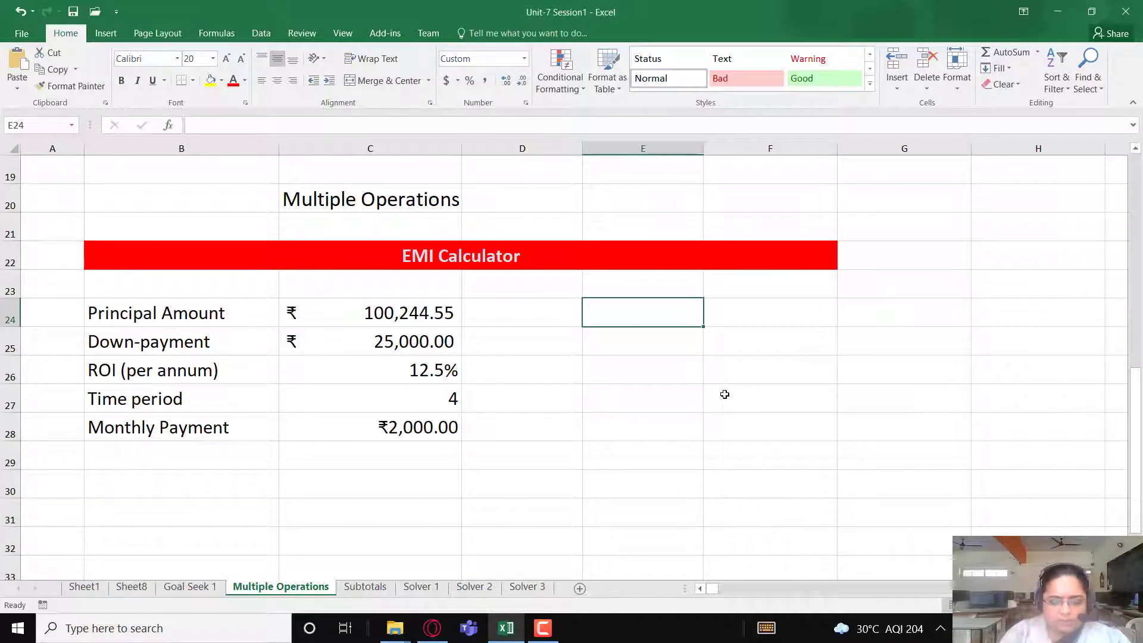
# - Enter the heading Principal Amount in E24 of the Multiple Operations sheet and widen column E to fit it
pyautogui.write('Principal')
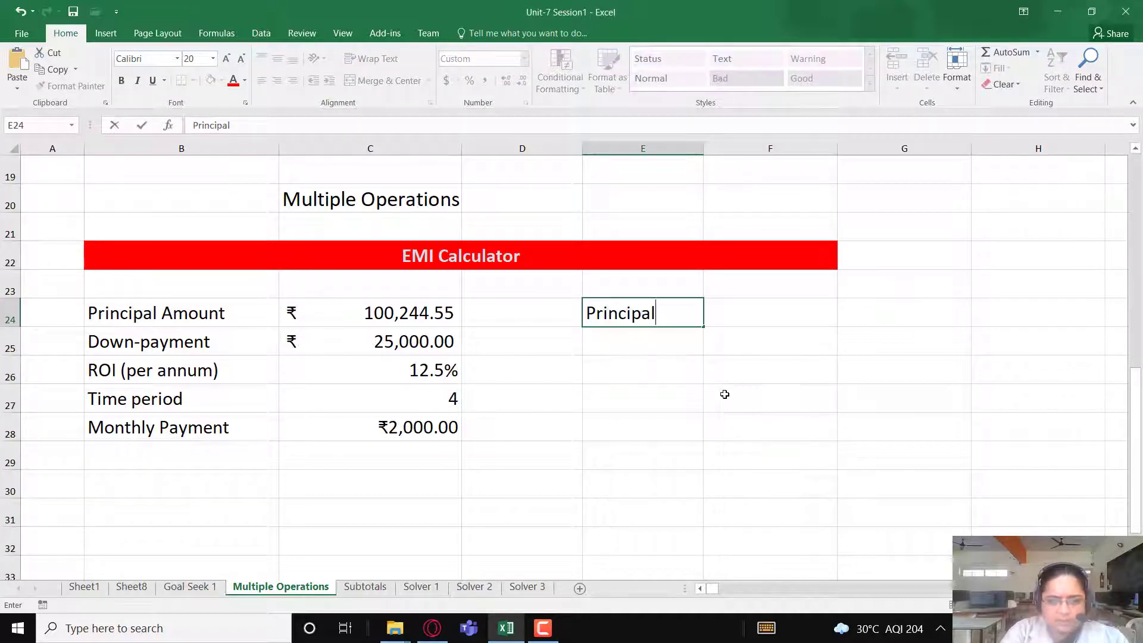
pyautogui.write(' Amount')
pyautogui.press('Return')
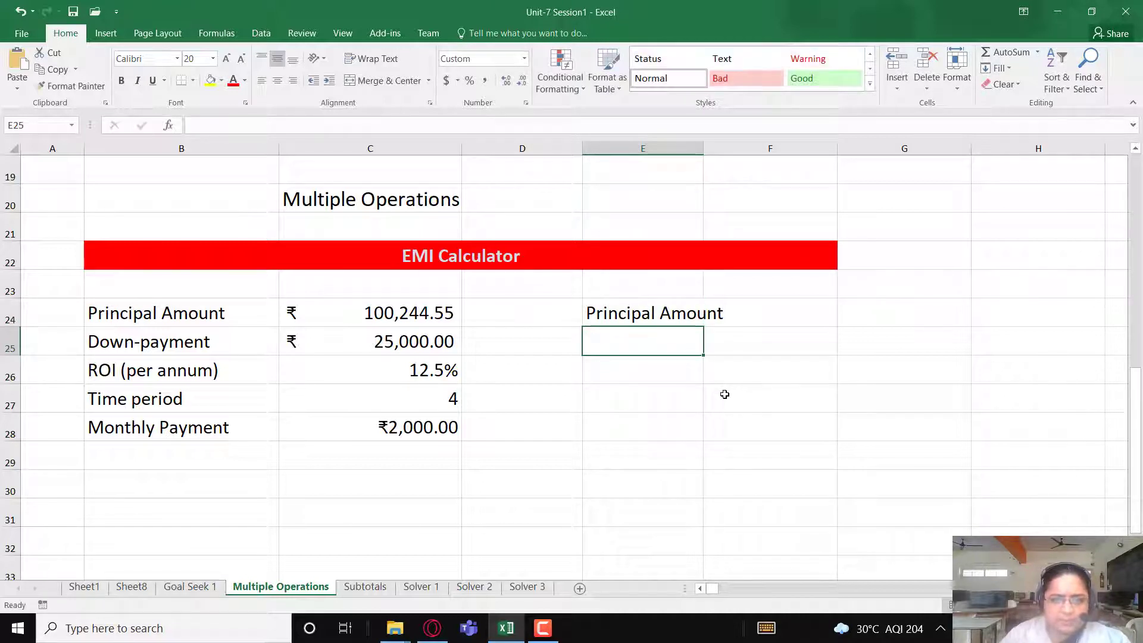
pyautogui.moveTo(704, 149); pyautogui.dragTo(741, 152)
pyautogui.click(643, 378)
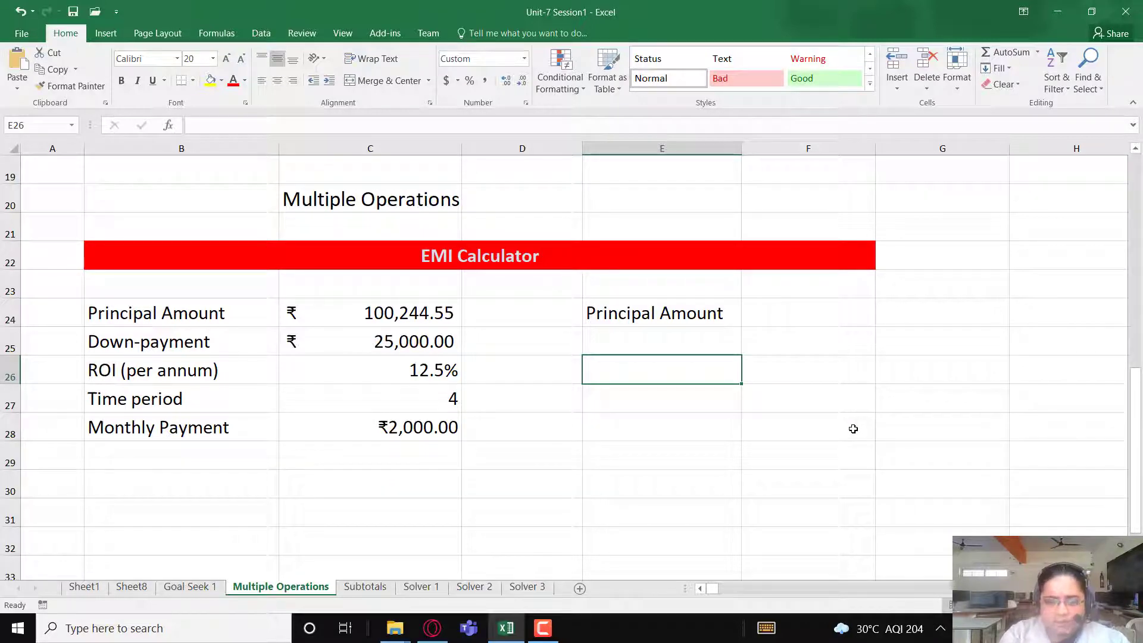
# - Start a list of trial principal amounts with 80000 in E26 and 85000 in E27
pyautogui.write('80')
pyautogui.press('Return')
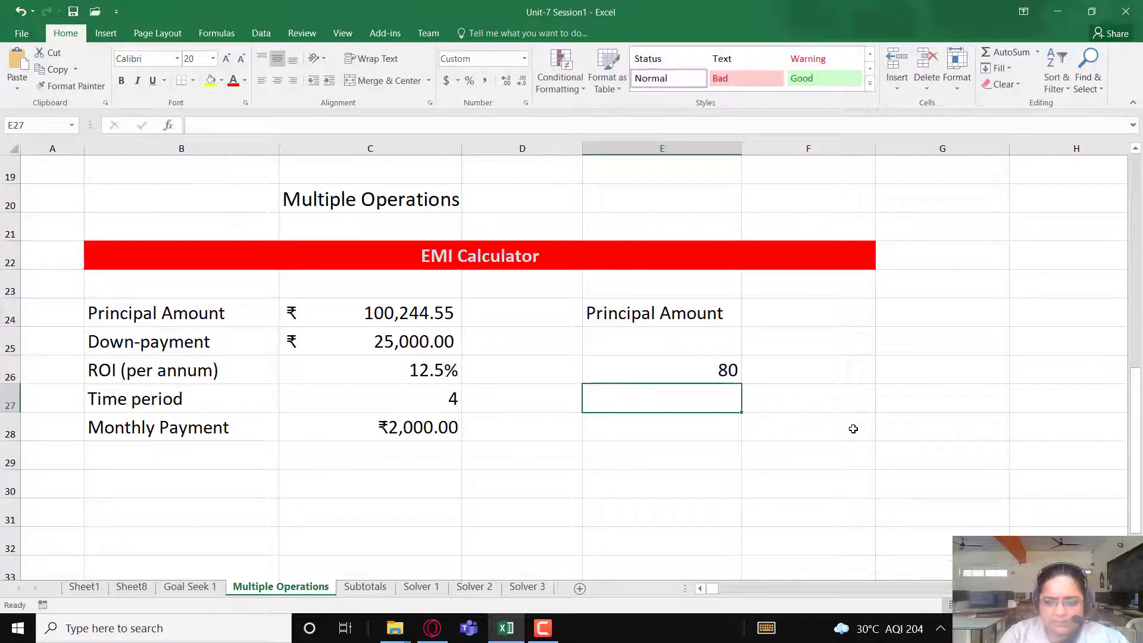
pyautogui.press('Up')
pyautogui.press('F2')
pyautogui.write('000')
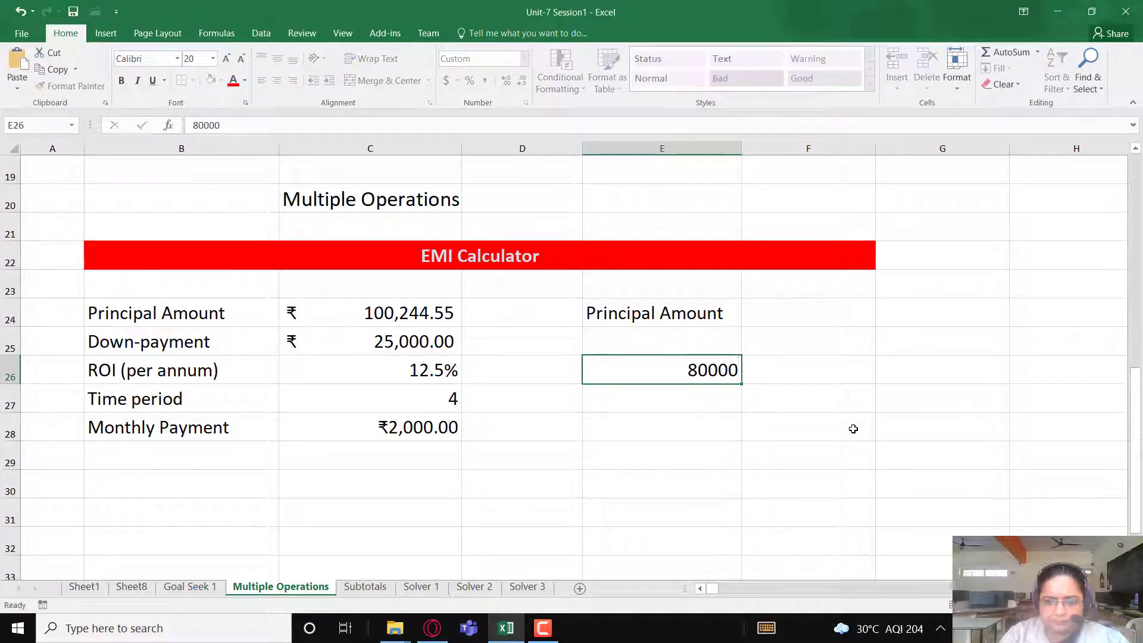
pyautogui.press('Return')
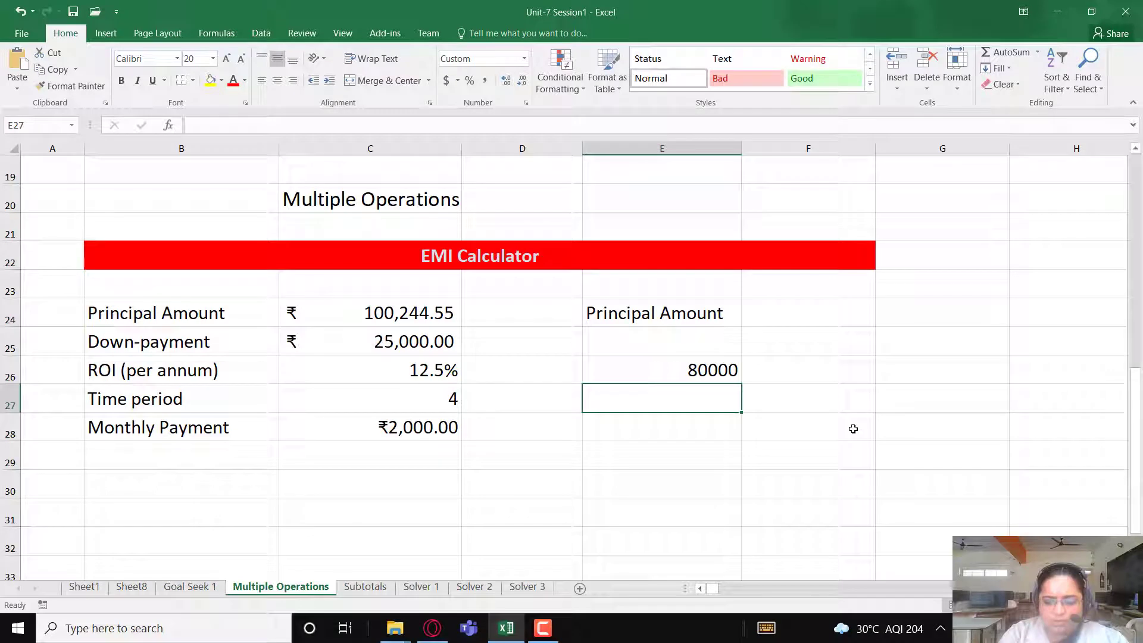
pyautogui.write('85000')
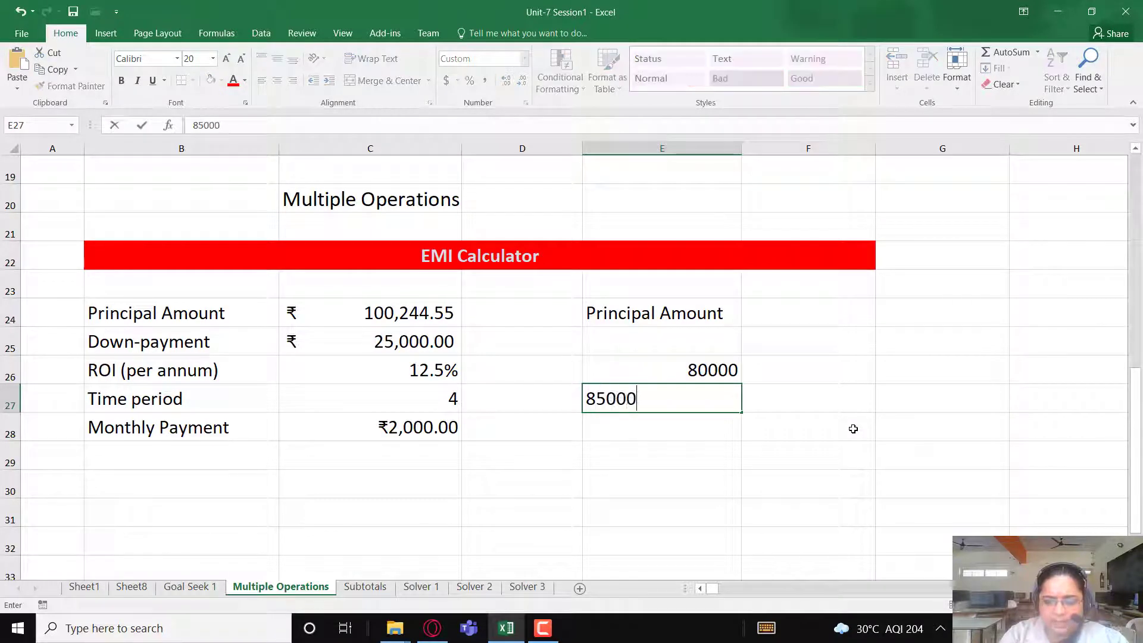
pyautogui.press('Return')
pyautogui.moveTo(714, 369); pyautogui.dragTo(705, 534)
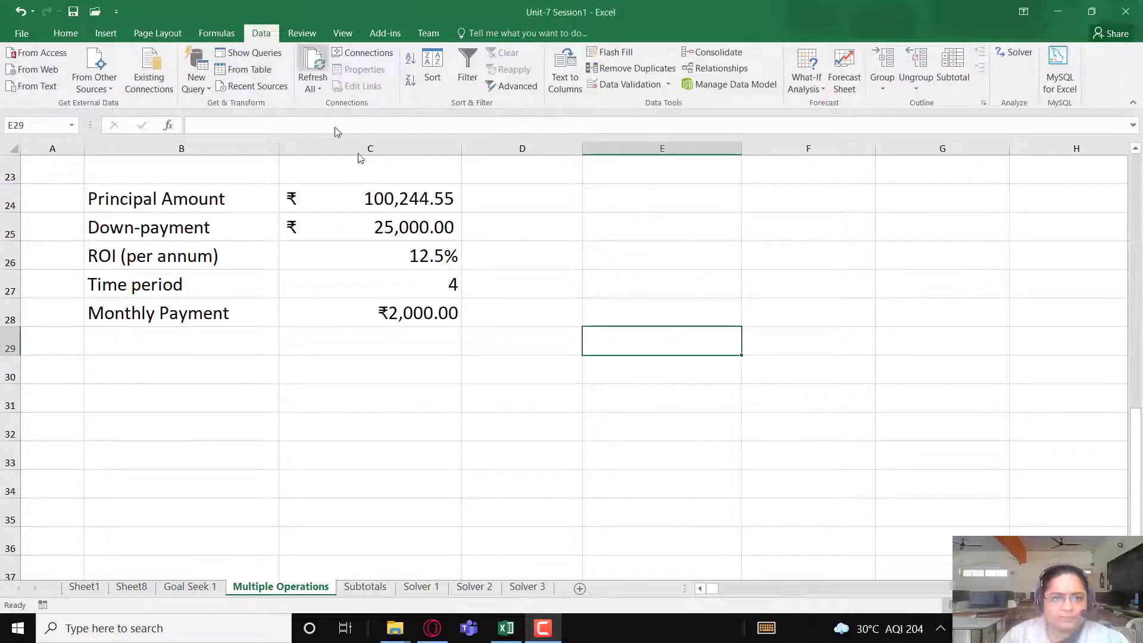
pyautogui.click(617, 229)
pyautogui.scroll(1, 554, 418)
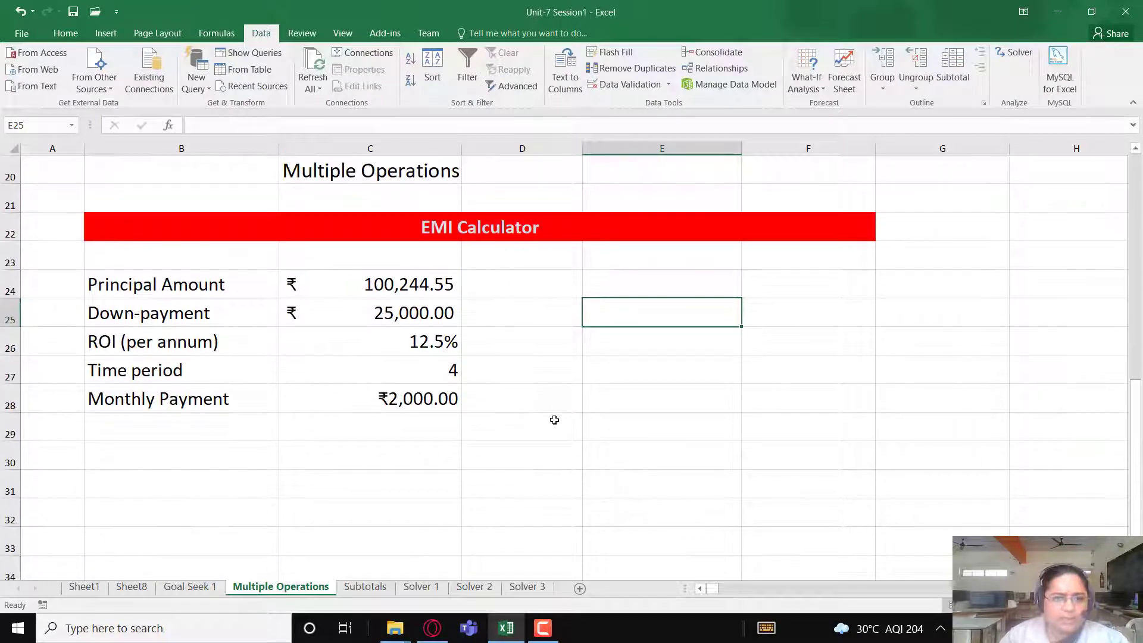
# - Extend the title in C20 to read "Multiple Operations - Data Table"
pyautogui.click(322, 172)
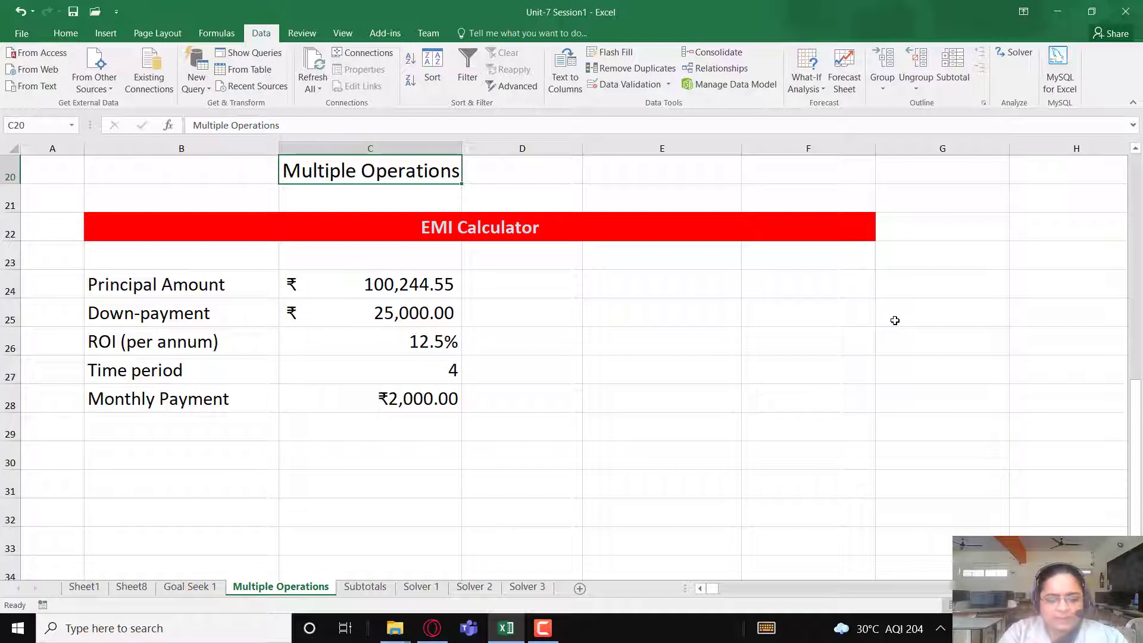
pyautogui.press('F2')
pyautogui.write('- ')
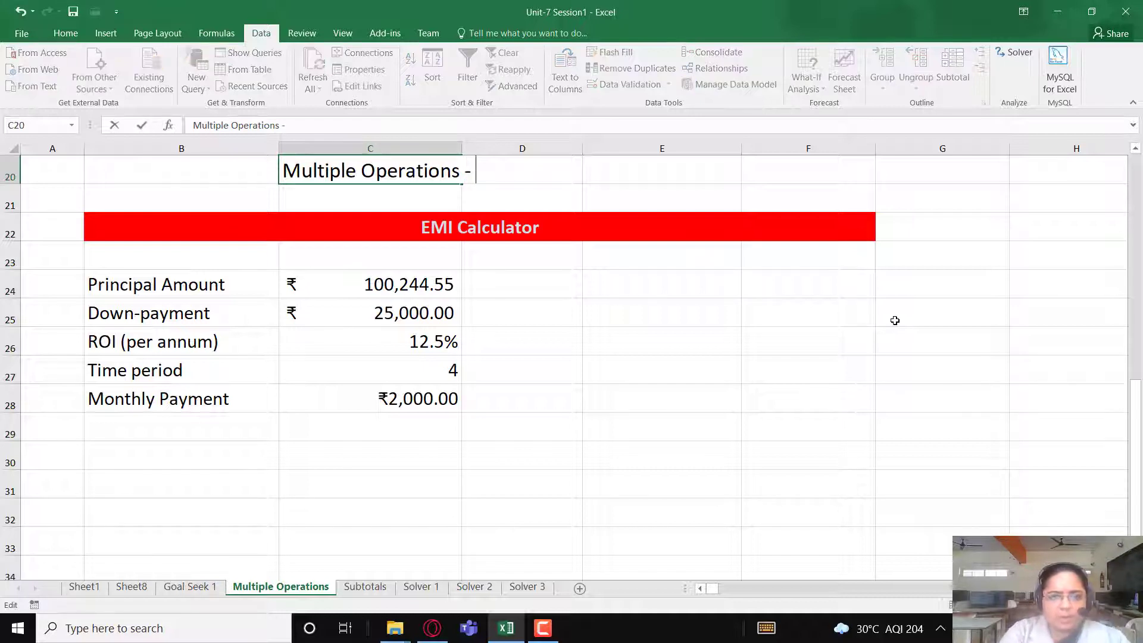
pyautogui.write('Data Table')
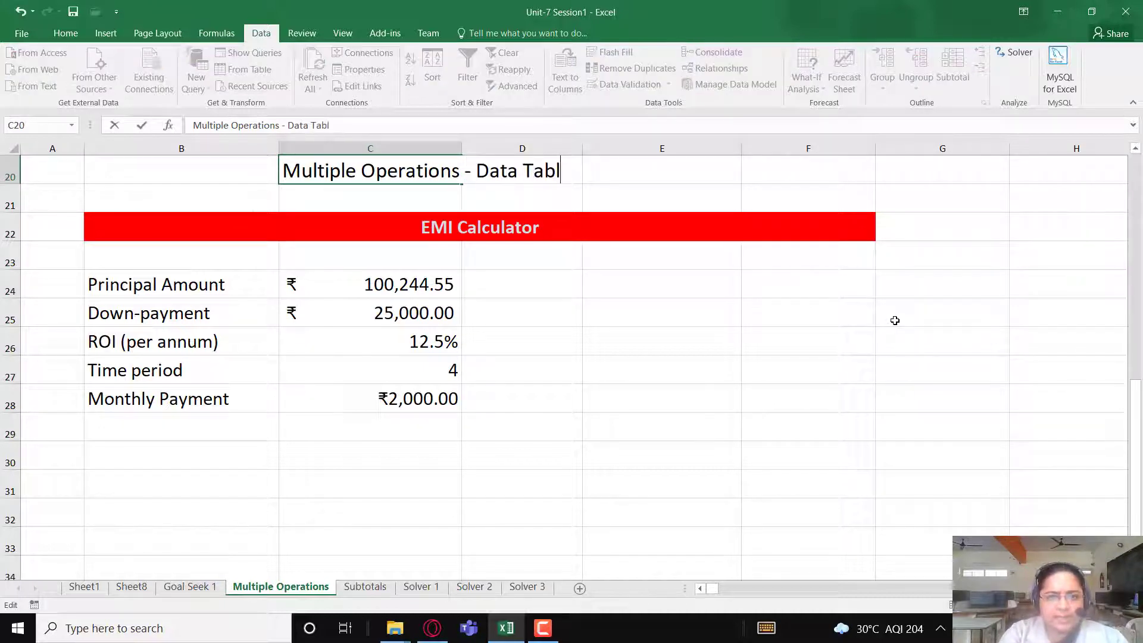
pyautogui.press('Return')
# - Enter the trial principal amounts 80000 in E25 and 85000 in E26
pyautogui.press('Down')
pyautogui.press('Down')
pyautogui.press('Down')
pyautogui.press('Down')
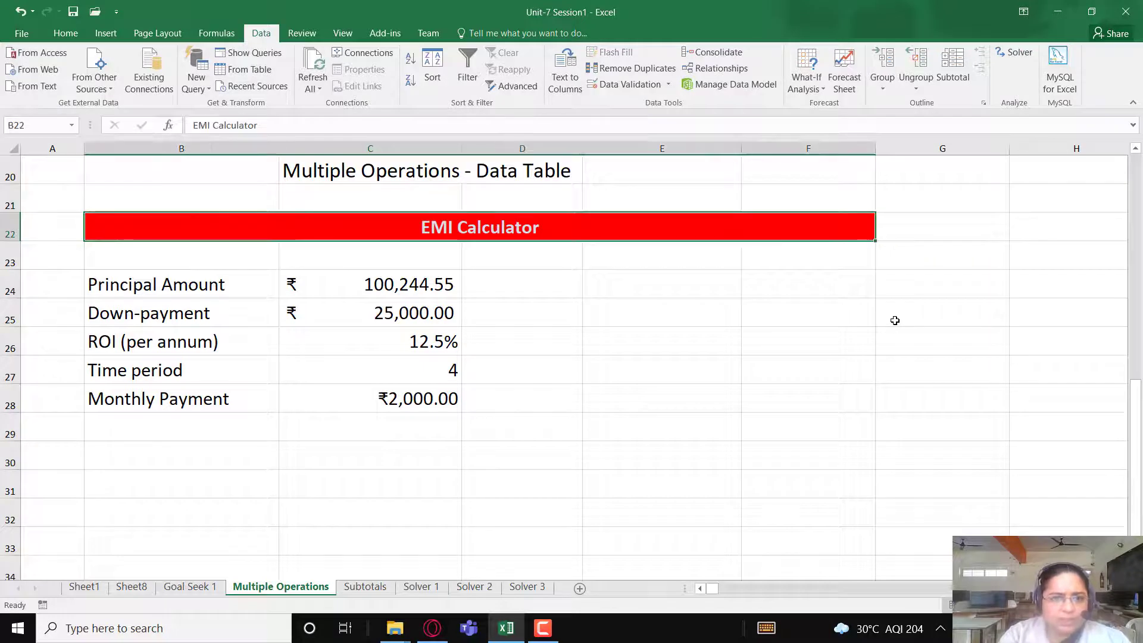
pyautogui.press('Up')
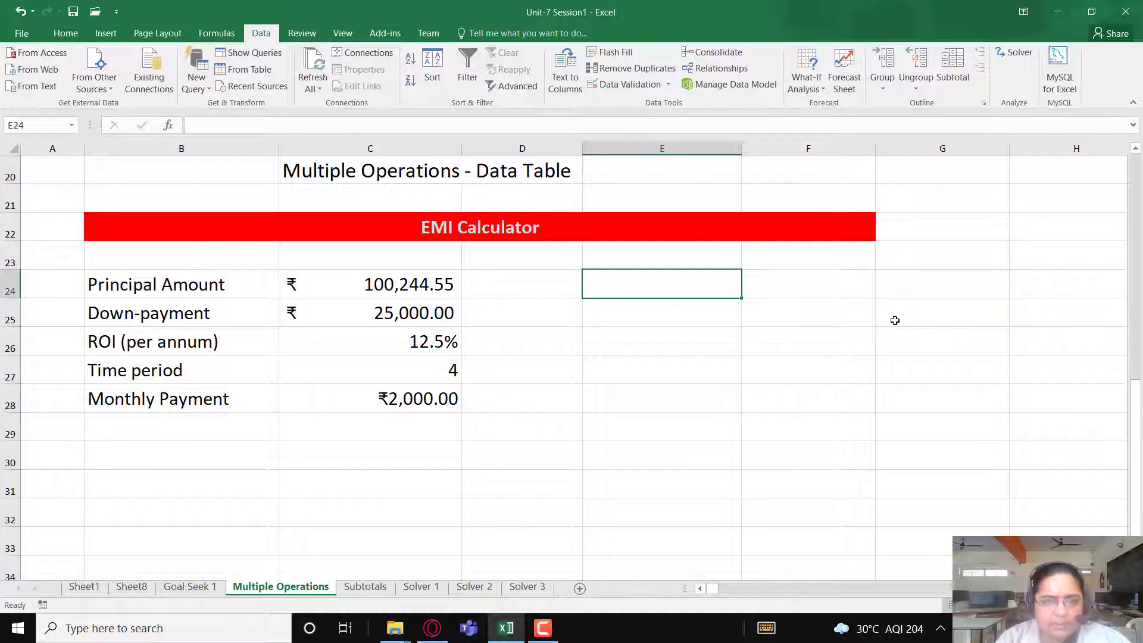
pyautogui.hotkey('ctrl', 'c')
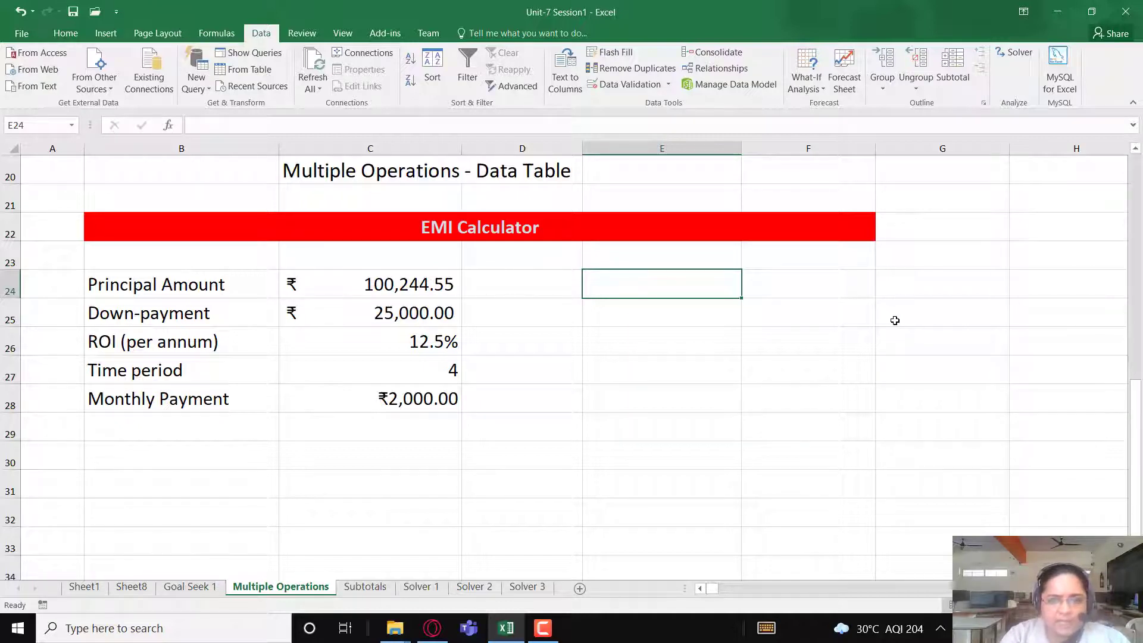
pyautogui.press('Down')
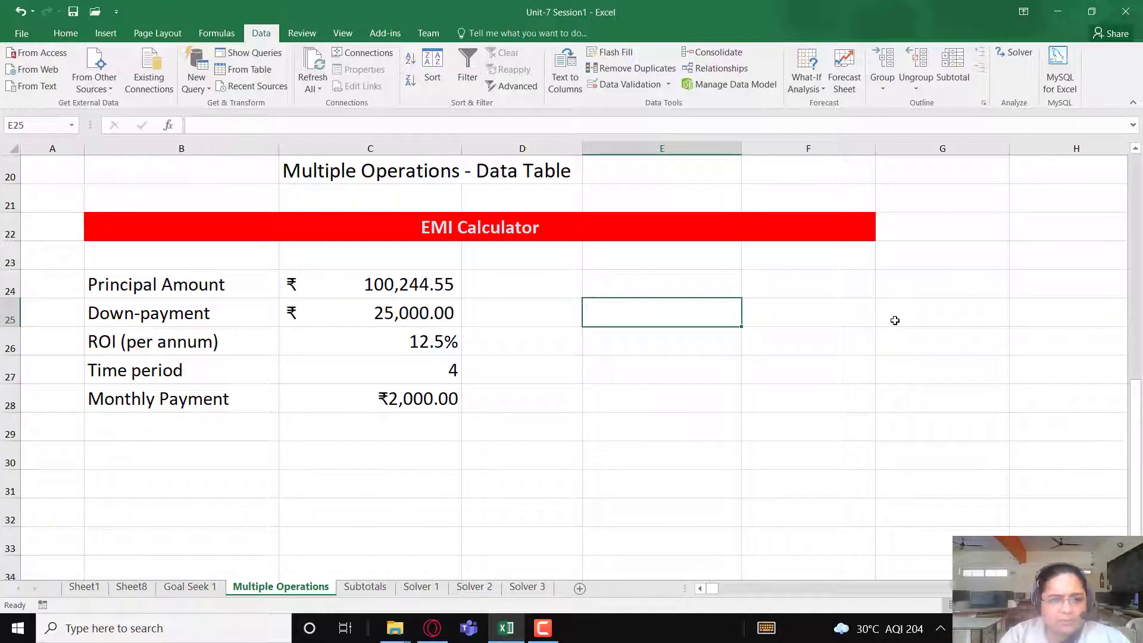
pyautogui.write('80000')
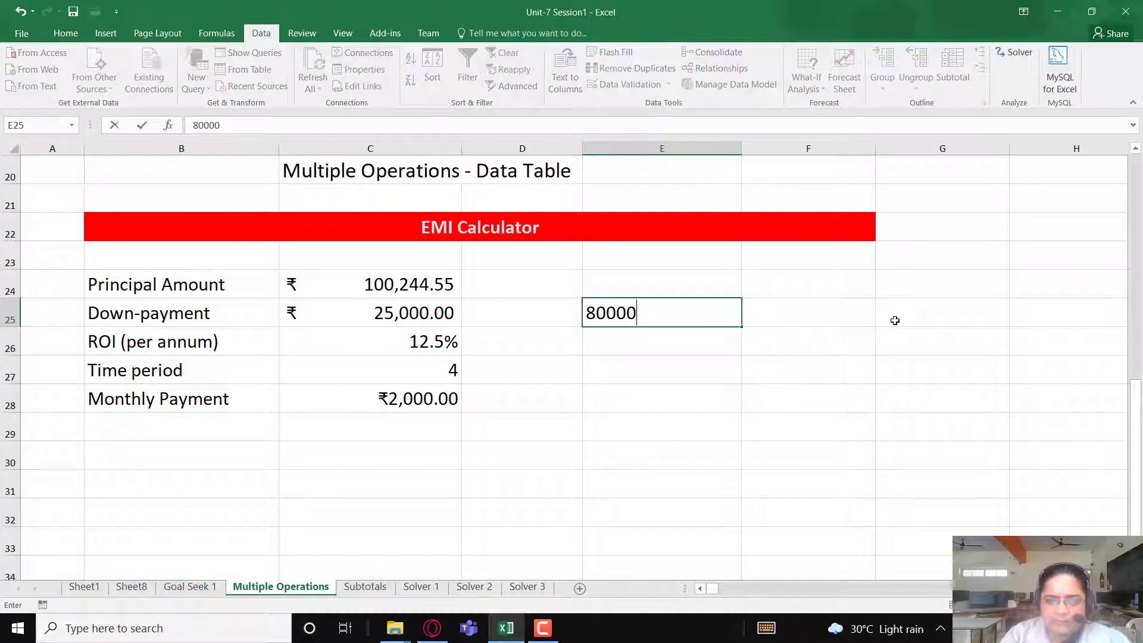
pyautogui.press('Return')
pyautogui.write('85000')
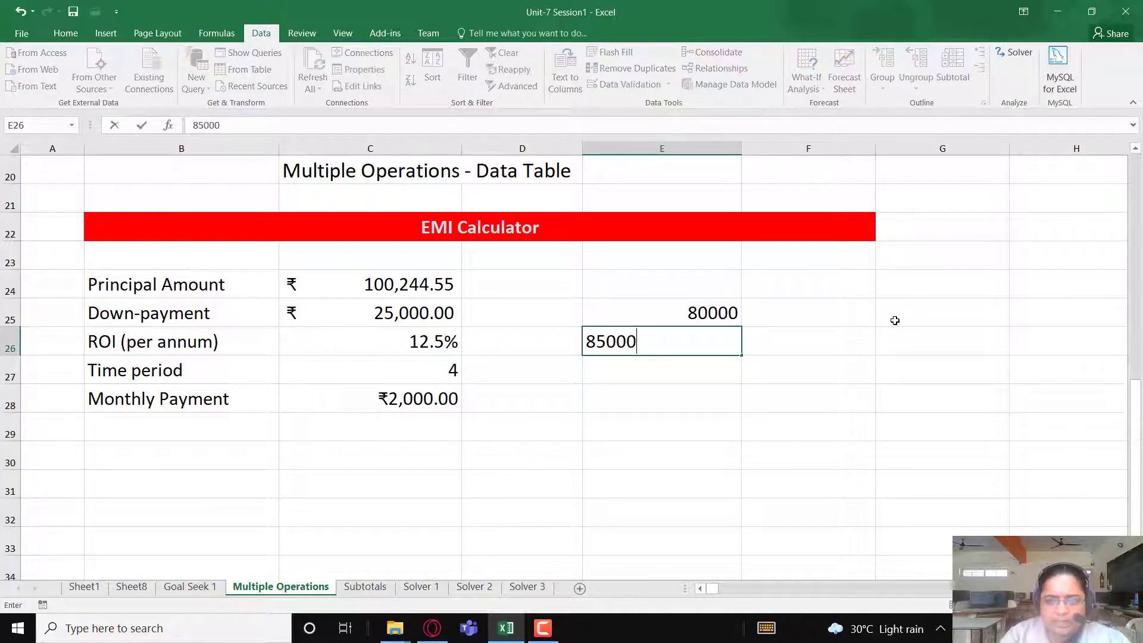
pyautogui.press('Return')
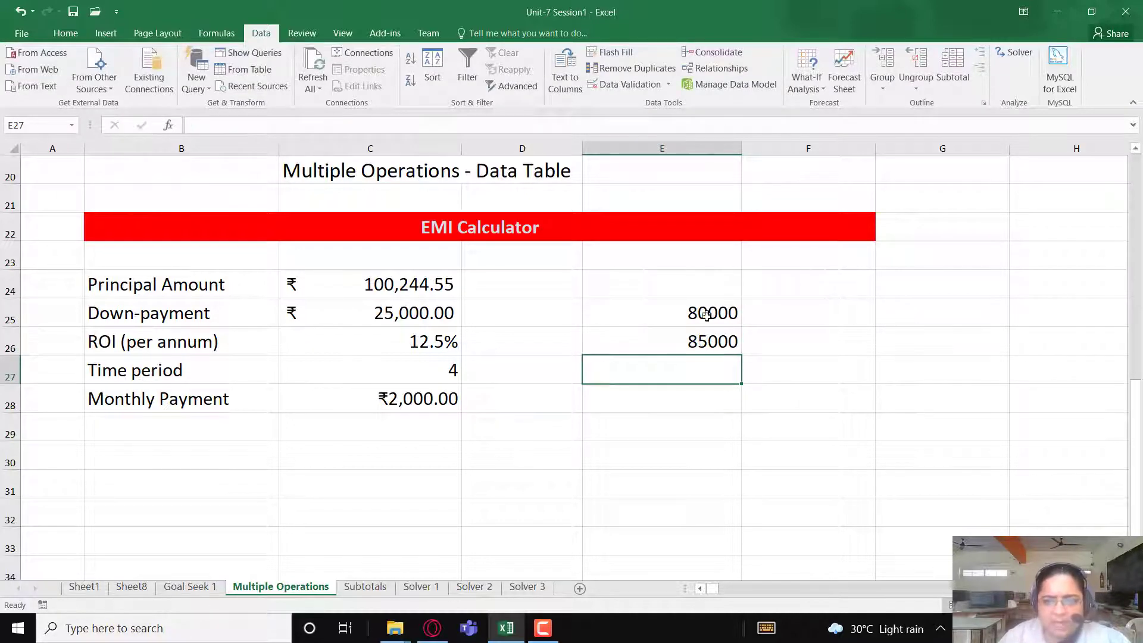
# - Fill the principal amount series from E25:E26 down to E45 in increments of 5000, ending at 180000
pyautogui.moveTo(708, 314)
pyautogui.mouseDown()
pyautogui.moveTo(732, 520)
pyautogui.moveTo(714, 574)
pyautogui.moveTo(708, 524)
pyautogui.moveTo(707, 577)
pyautogui.moveTo(699, 536)
pyautogui.moveTo(699, 548)
pyautogui.mouseUp()
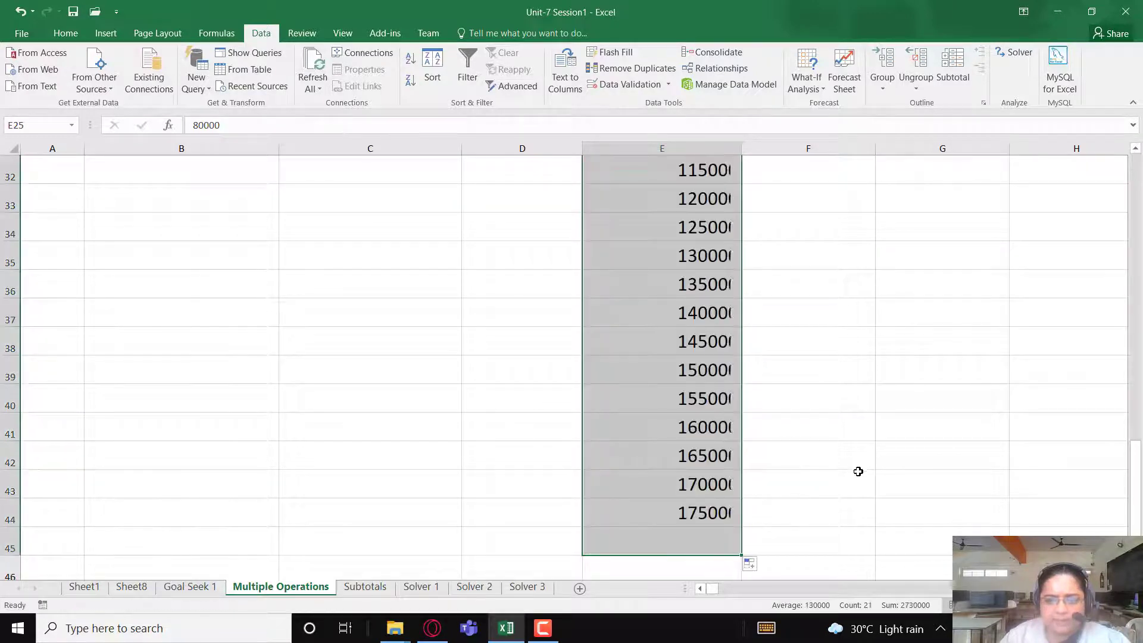
pyautogui.scroll(4, 854, 476)
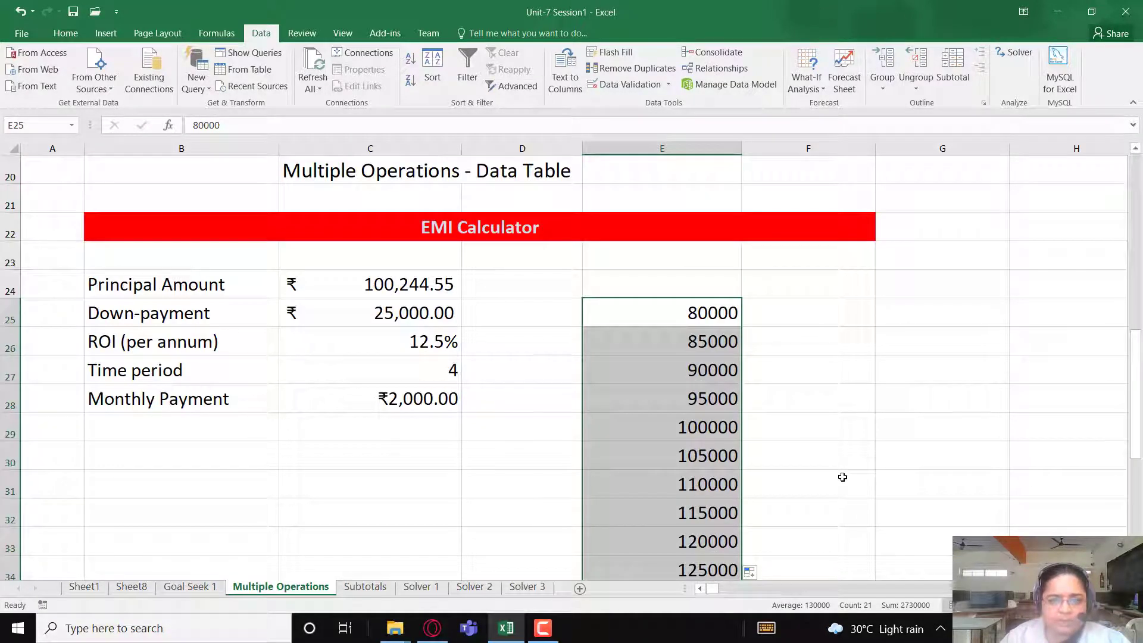
pyautogui.scroll(-2, 835, 455)
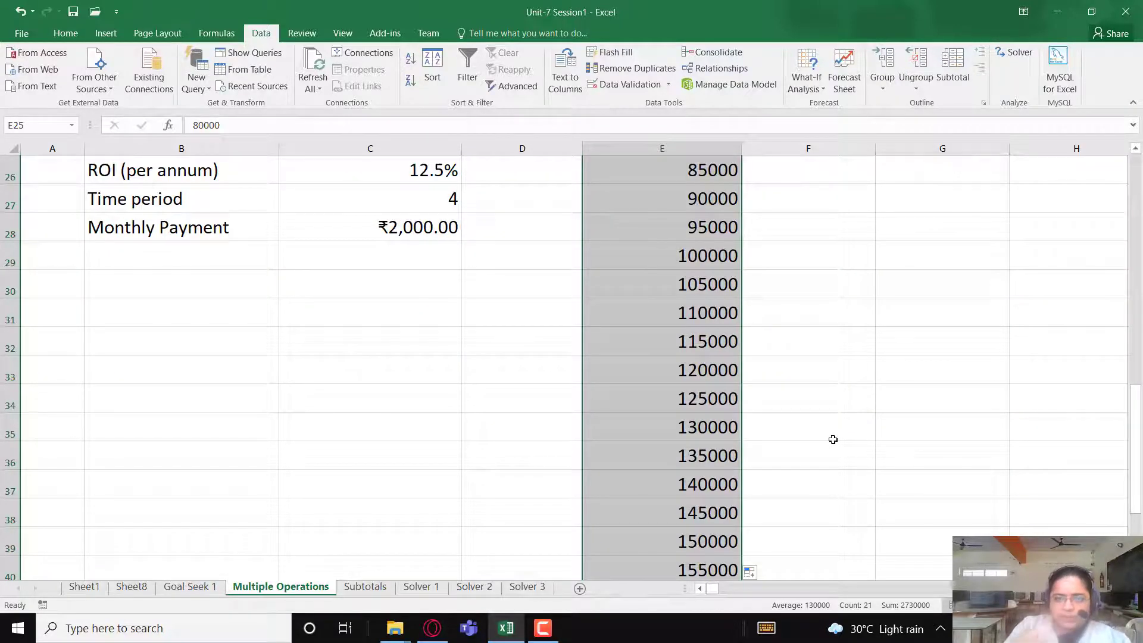
pyautogui.scroll(3, 833, 439)
pyautogui.scroll(-1, 827, 446)
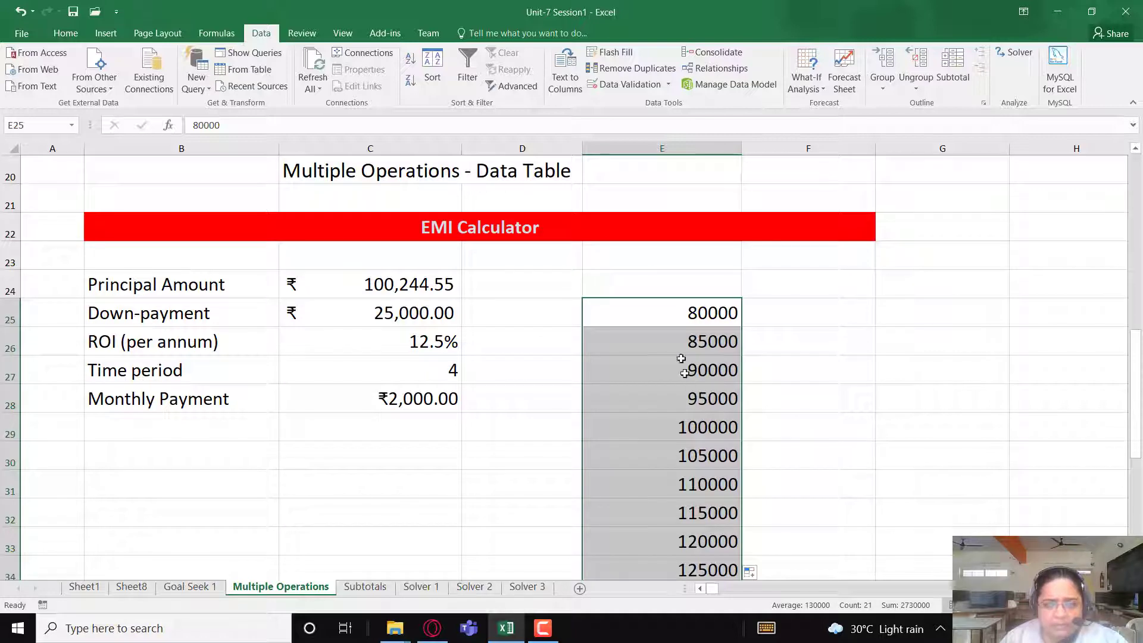
# - Review the list of trial principal amounts in E25:E45 from its first to its last value
pyautogui.moveTo(667, 313); pyautogui.dragTo(676, 541)
pyautogui.click(692, 315)
pyautogui.scroll(-5, 685, 411)
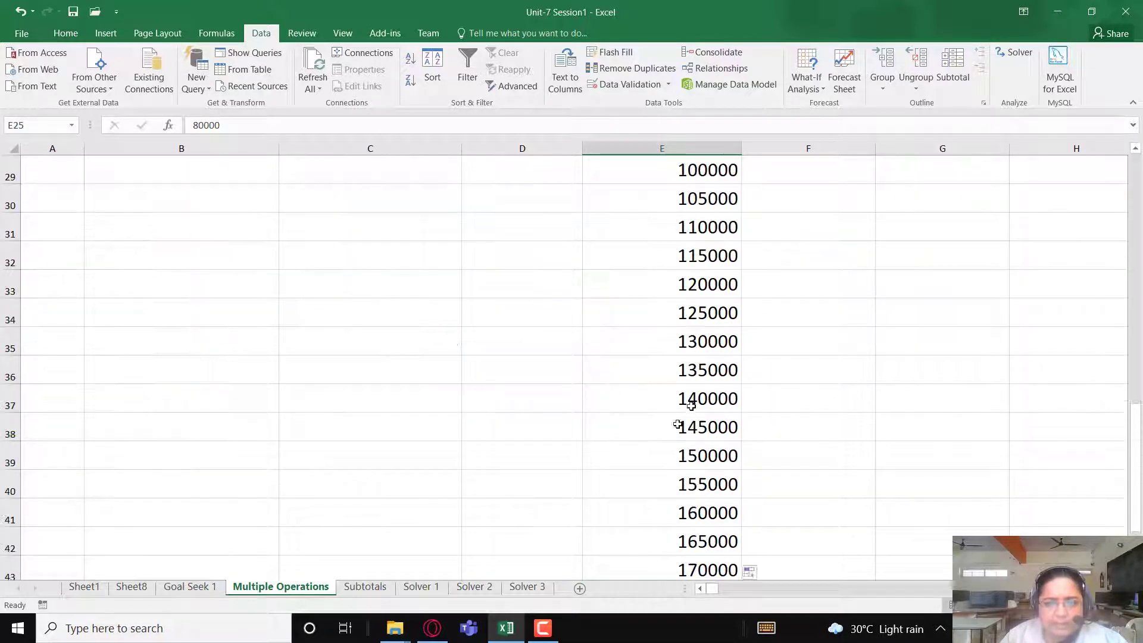
pyautogui.click(691, 462)
pyautogui.scroll(4, 862, 459)
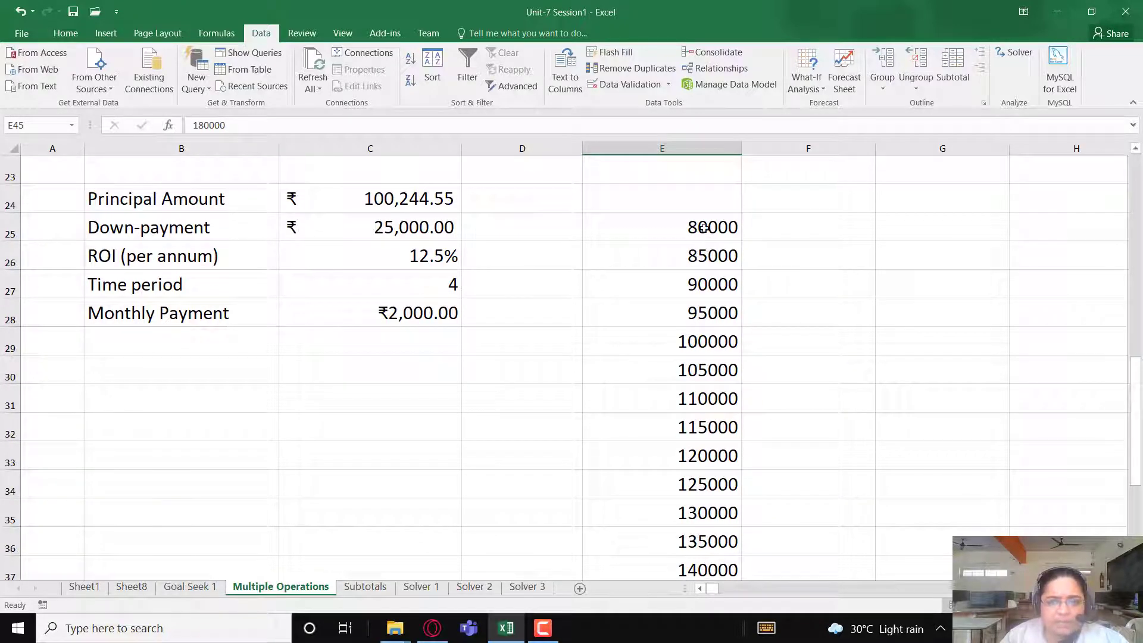
pyautogui.moveTo(707, 238); pyautogui.dragTo(712, 568)
pyautogui.scroll(-3, 702, 515)
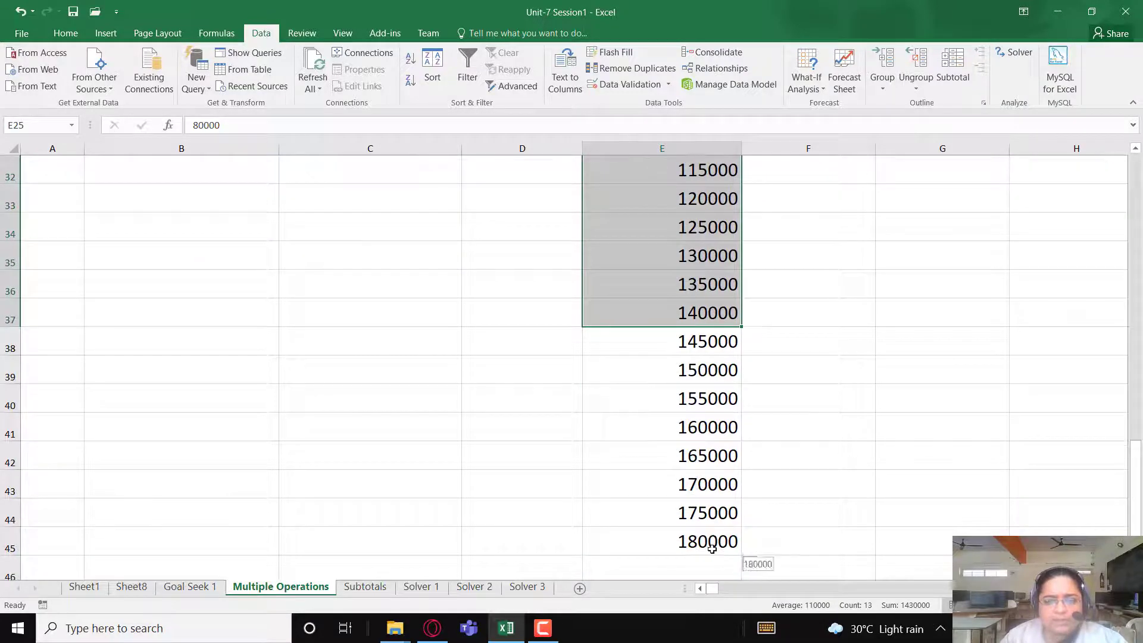
pyautogui.keyDown('shift'); pyautogui.click(708, 547); pyautogui.keyUp('shift')
pyautogui.scroll(1, 751, 457)
pyautogui.scroll(3, 751, 457)
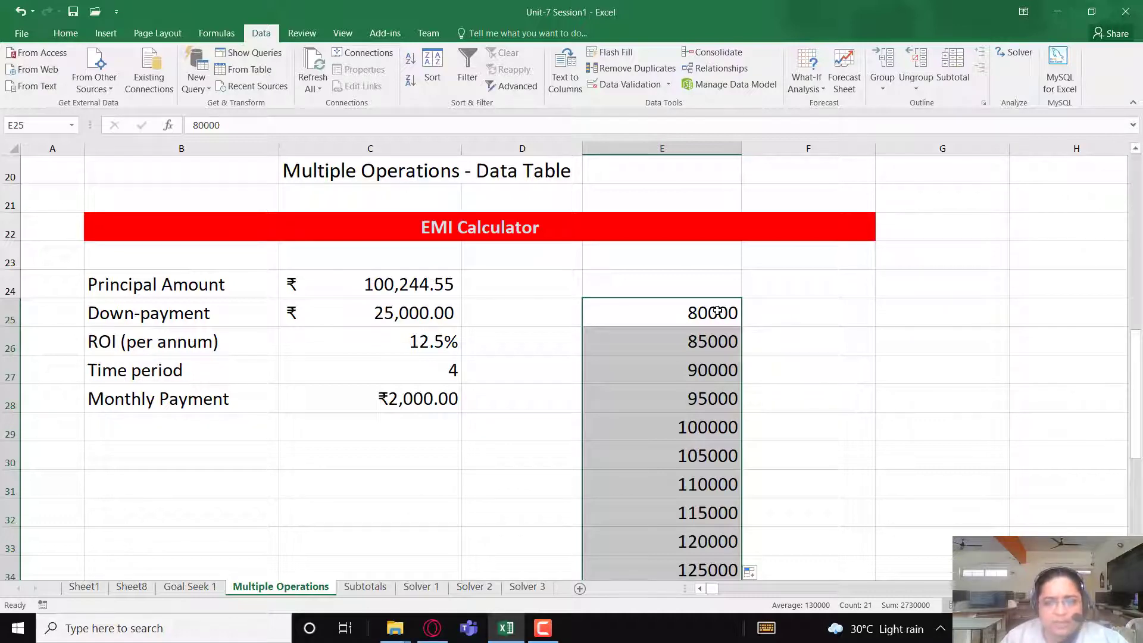
pyautogui.scroll(-4, 706, 394)
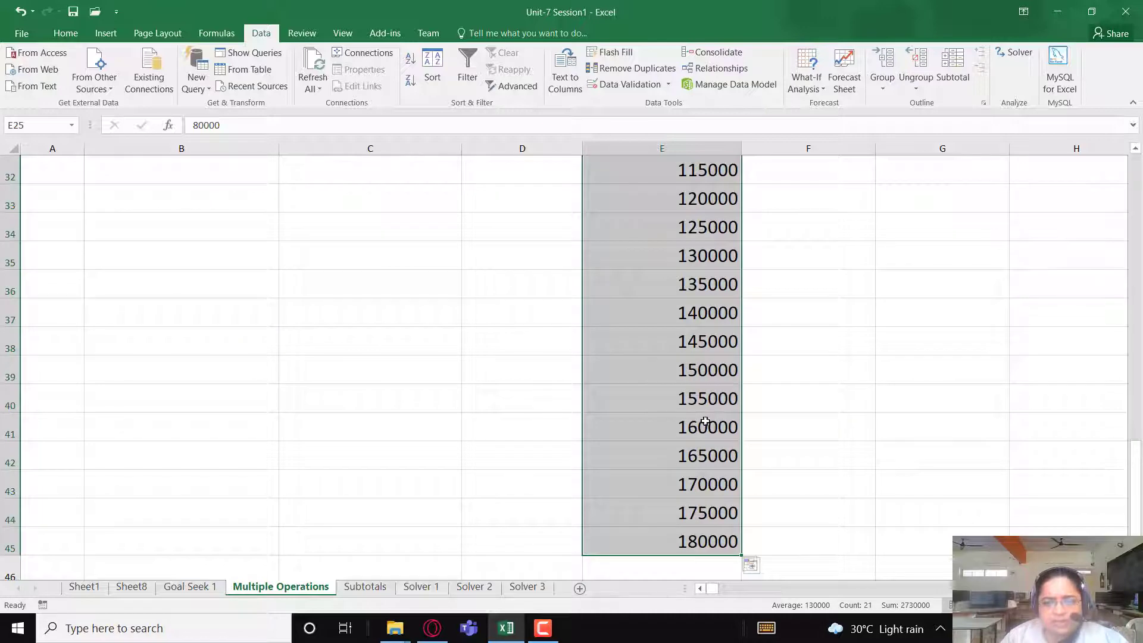
pyautogui.scroll(3, 703, 543)
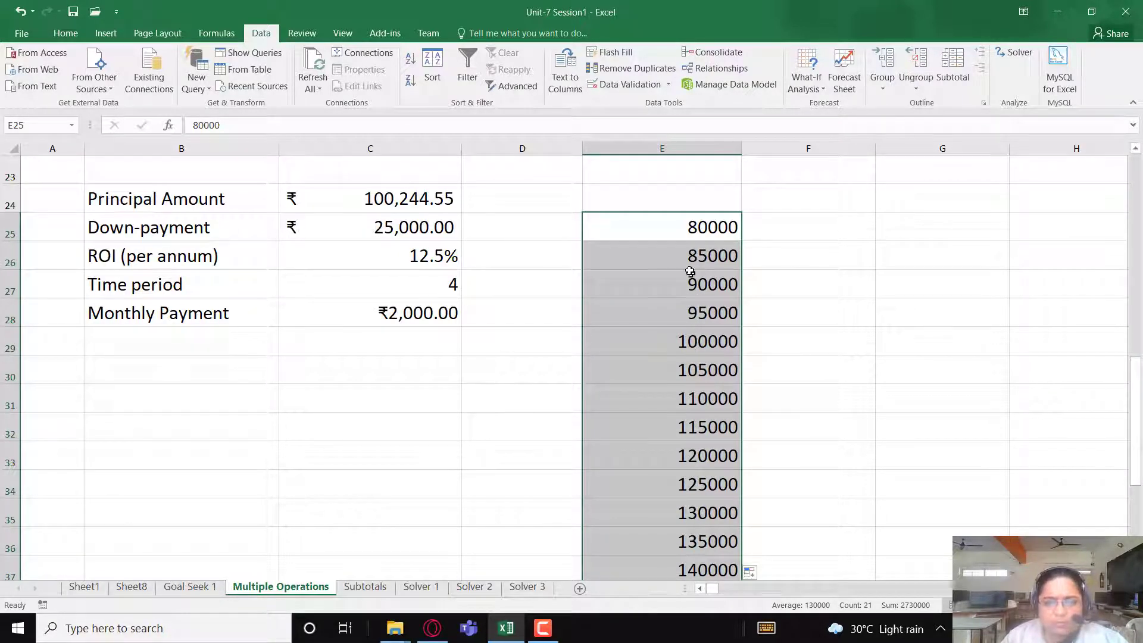
pyautogui.scroll(1, 678, 544)
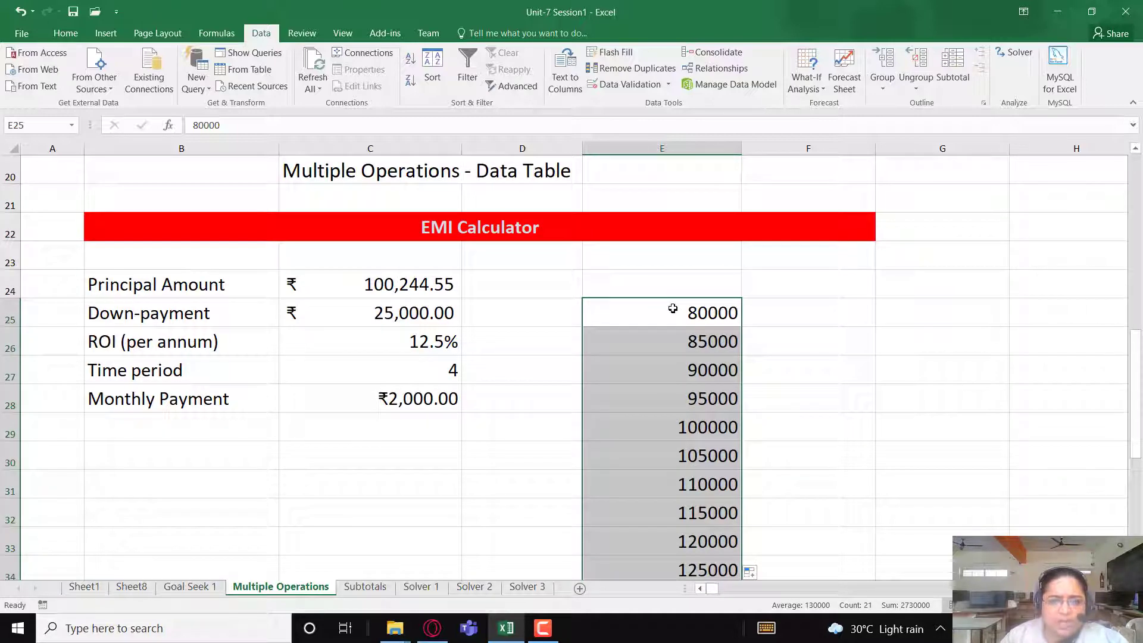
pyautogui.click(700, 317)
pyautogui.moveTo(692, 337)
pyautogui.mouseDown()
pyautogui.moveTo(691, 545)
pyautogui.moveTo(757, 531)
pyautogui.mouseUp()
pyautogui.scroll(-4, 693, 546)
pyautogui.scroll(4, 757, 531)
# - Reference the Monthly Payment result in F24, above and beside the principal amounts, with the formula =C28
pyautogui.click(788, 285)
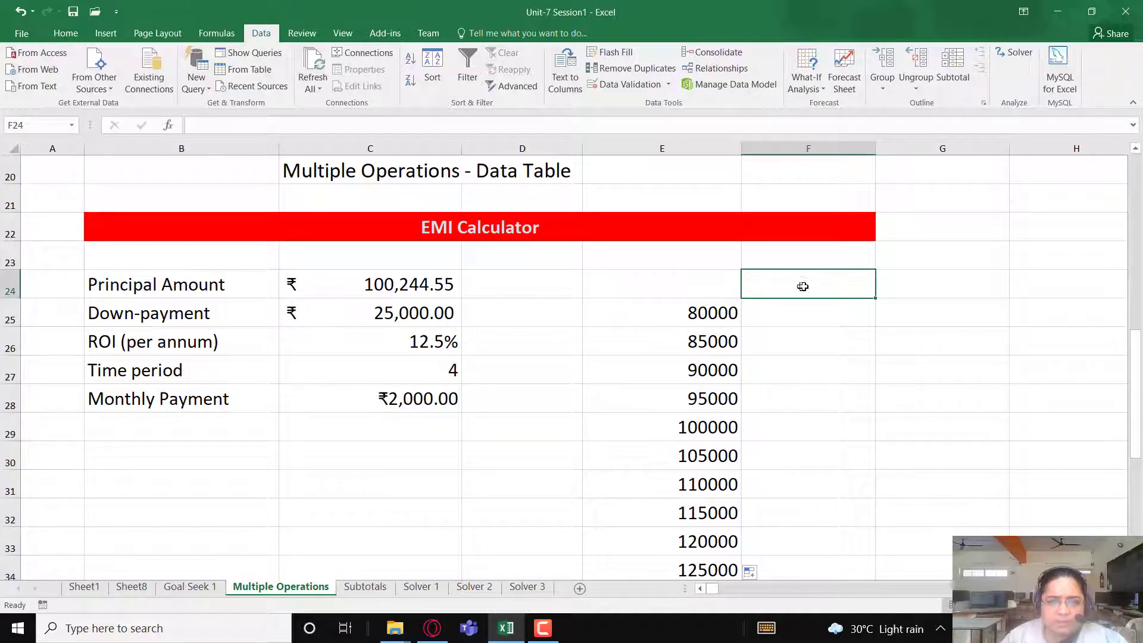
pyautogui.click(707, 315)
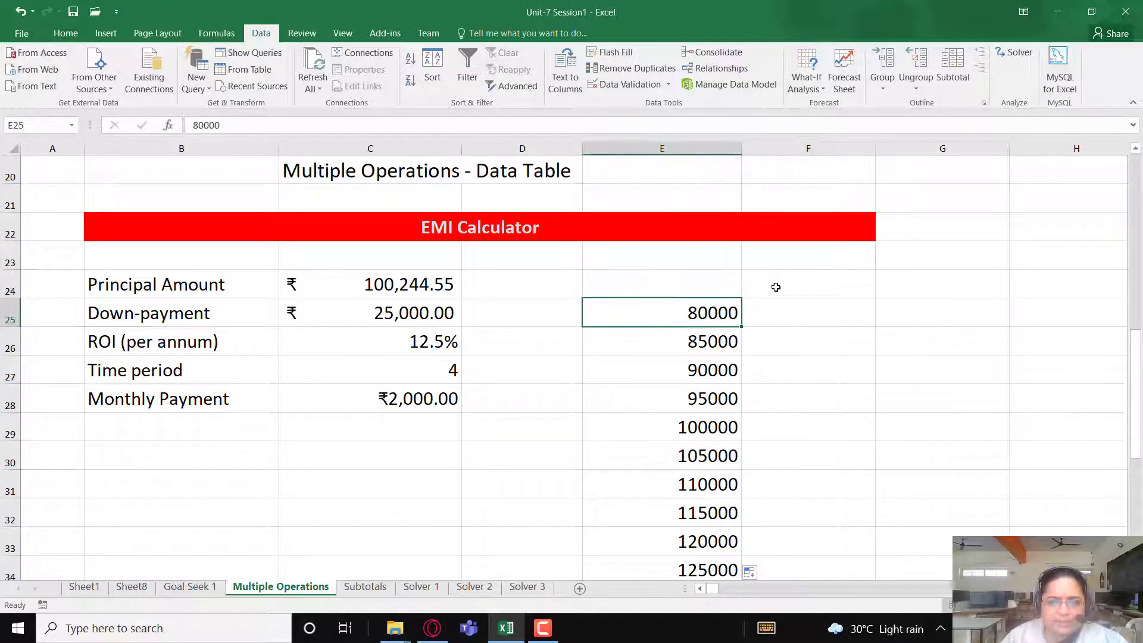
pyautogui.click(774, 284)
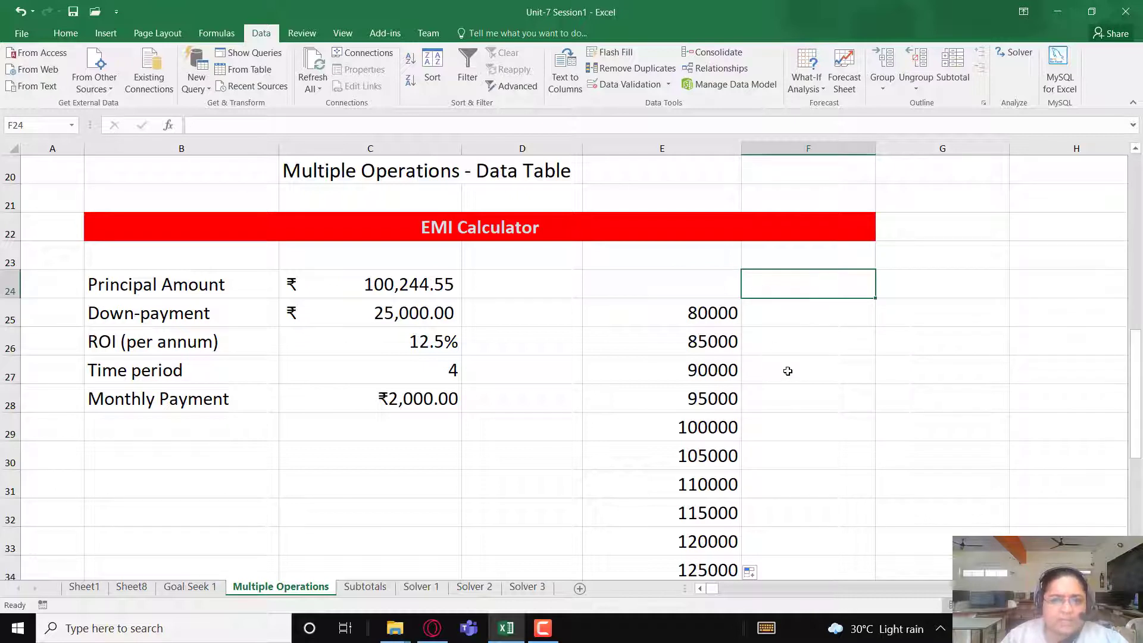
pyautogui.write('=')
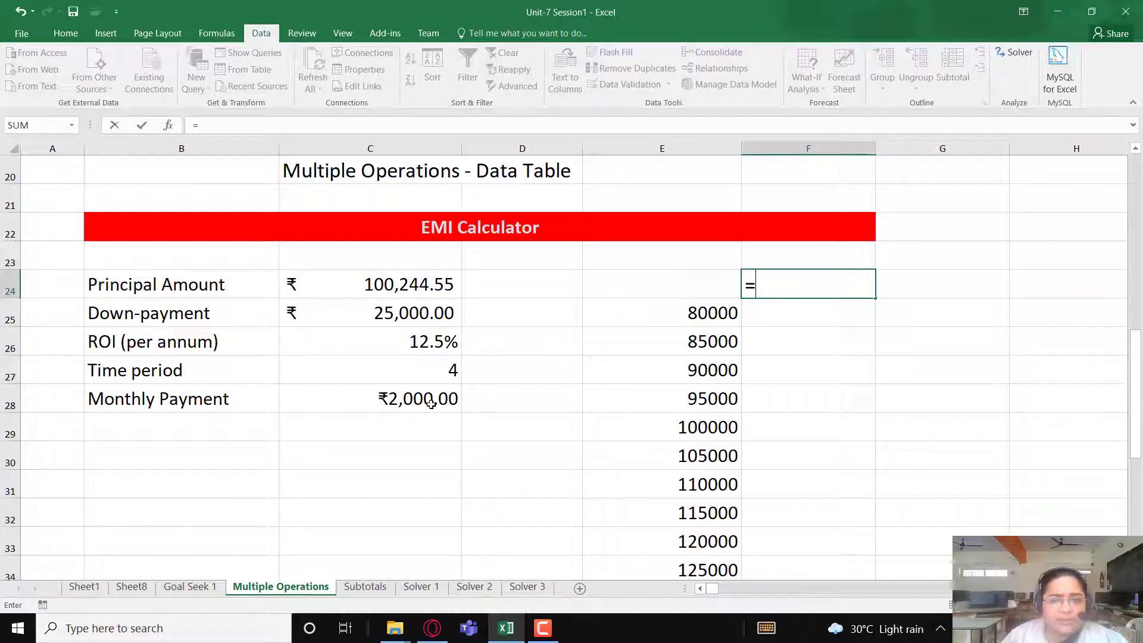
pyautogui.click(410, 405)
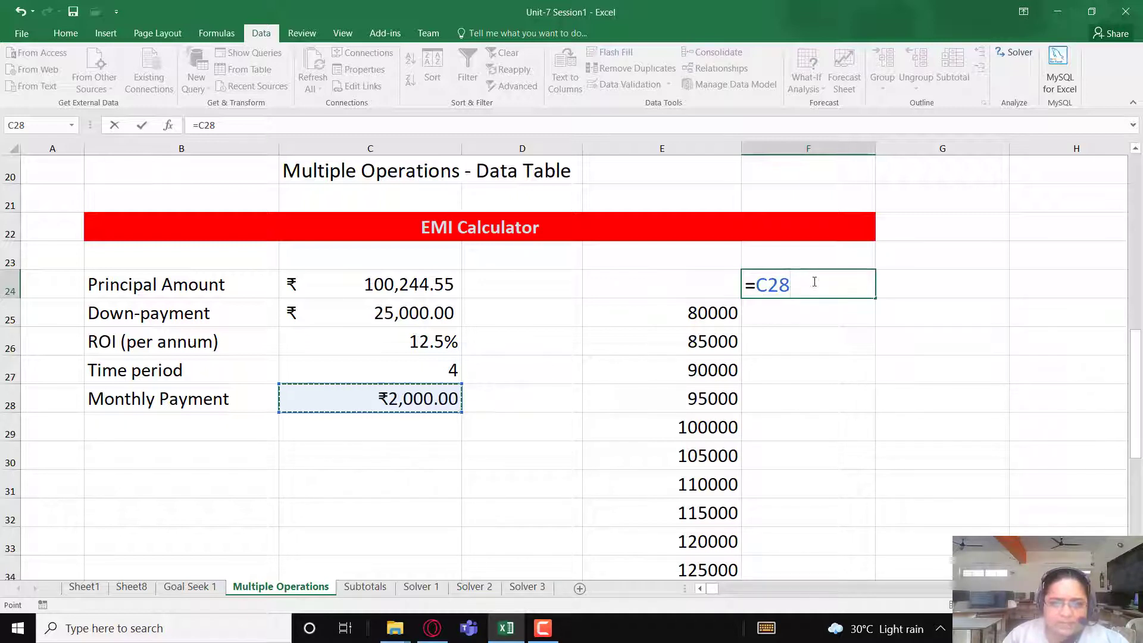
pyautogui.press('Return')
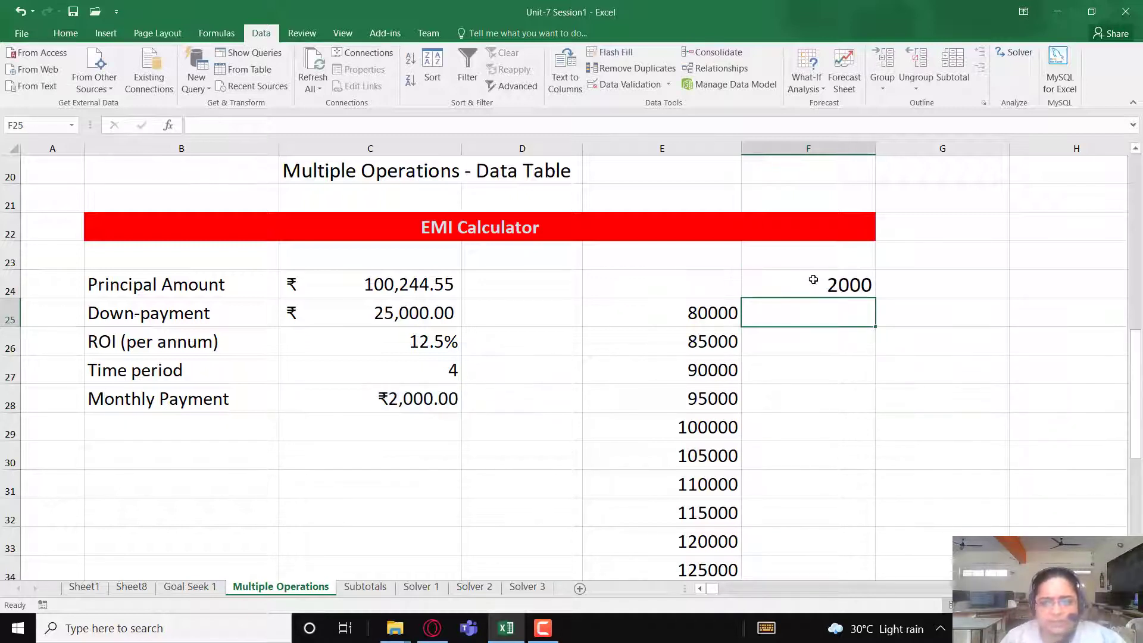
# - Select the range E24:F45 holding the principal amounts and payment reference, and open the Data Table what-if analysis for it
pyautogui.moveTo(689, 284); pyautogui.dragTo(809, 586)
pyautogui.scroll(3, 904, 441)
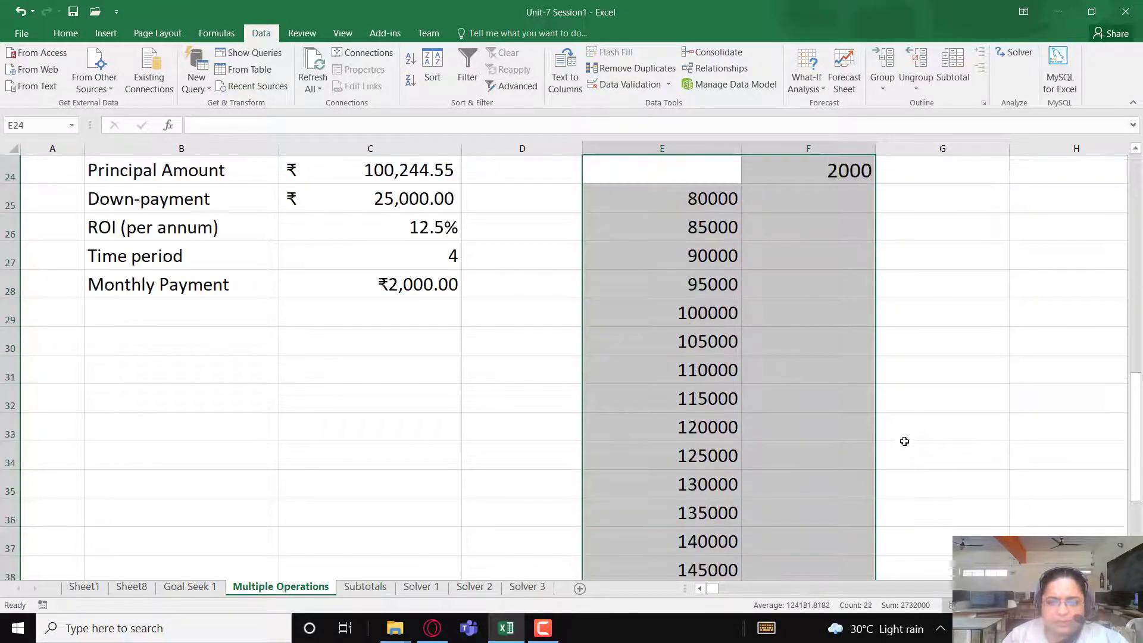
pyautogui.scroll(5, 904, 441)
pyautogui.scroll(-3, 881, 423)
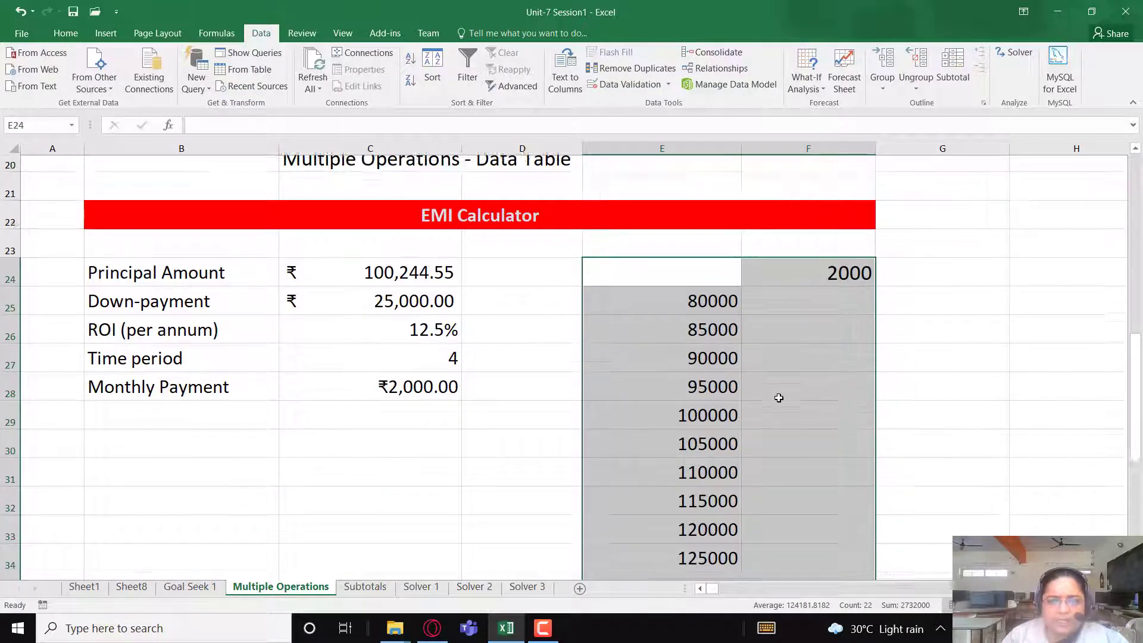
pyautogui.scroll(1, 833, 357)
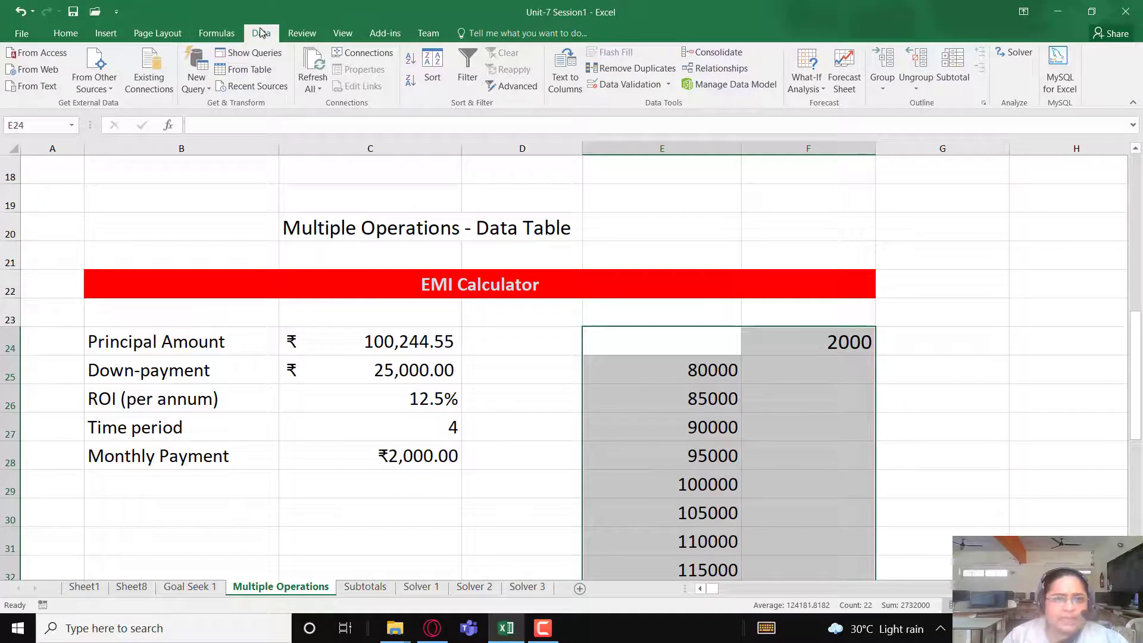
pyautogui.click(806, 86)
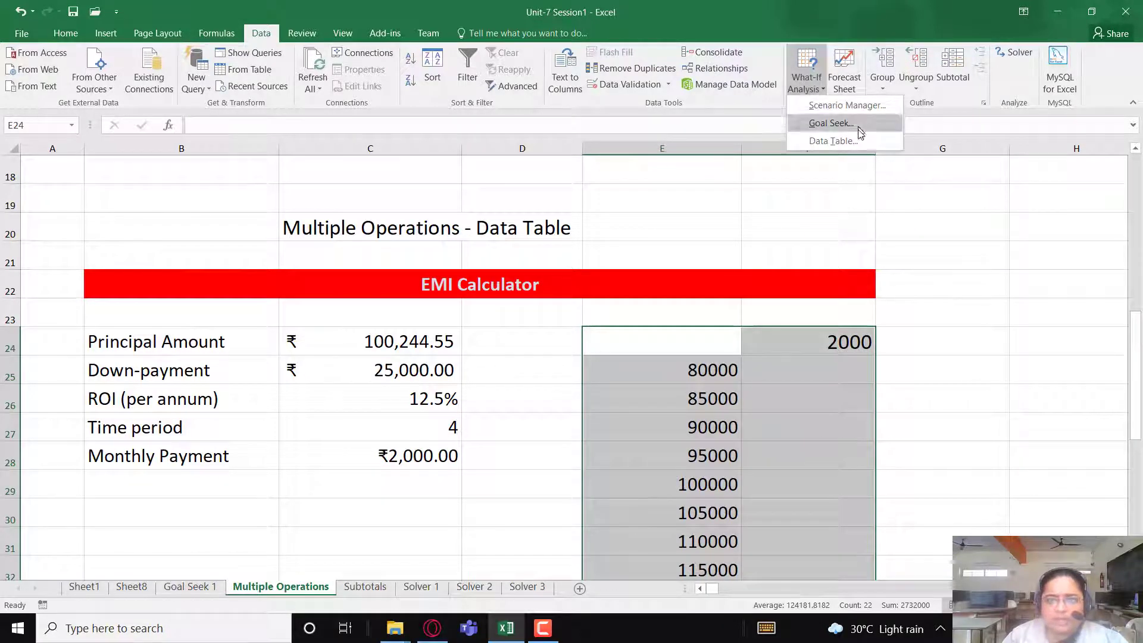
pyautogui.click(851, 142)
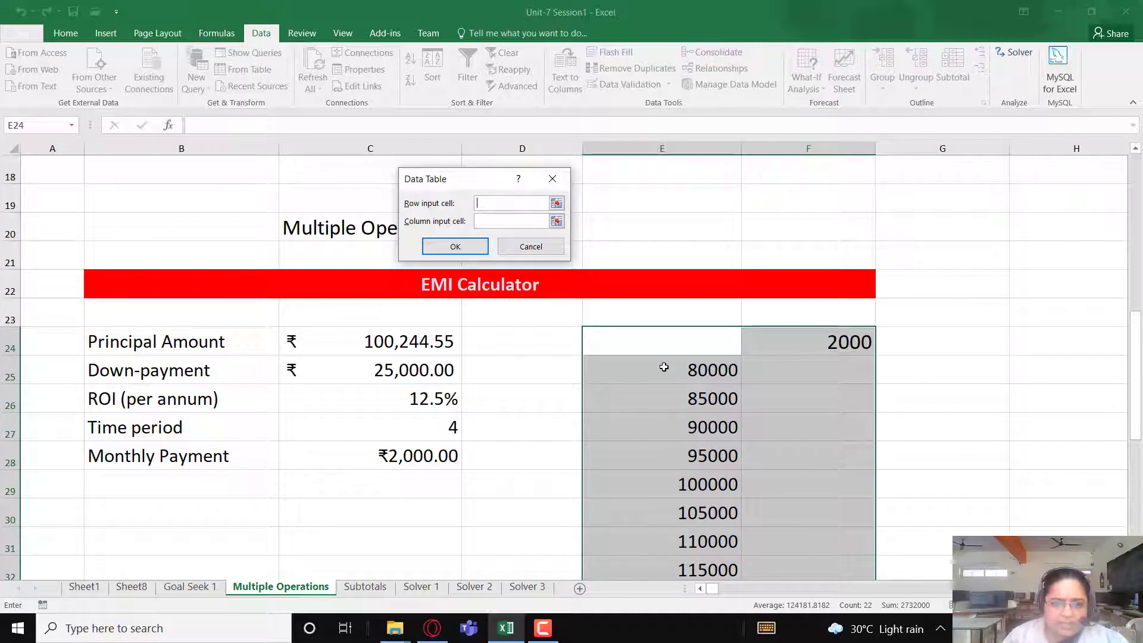
# - Set the column input cell to the Principal Amount in $C$24, leave the row input cell empty, and generate the data table
pyautogui.scroll(-3, 664, 387)
pyautogui.scroll(3, 666, 394)
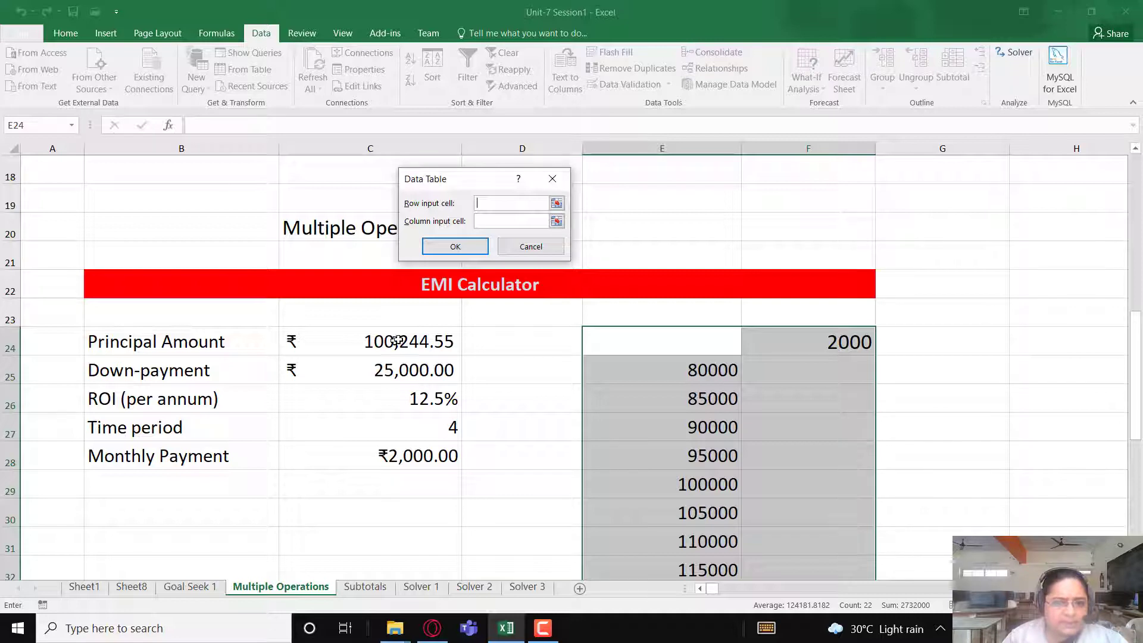
pyautogui.click(482, 224)
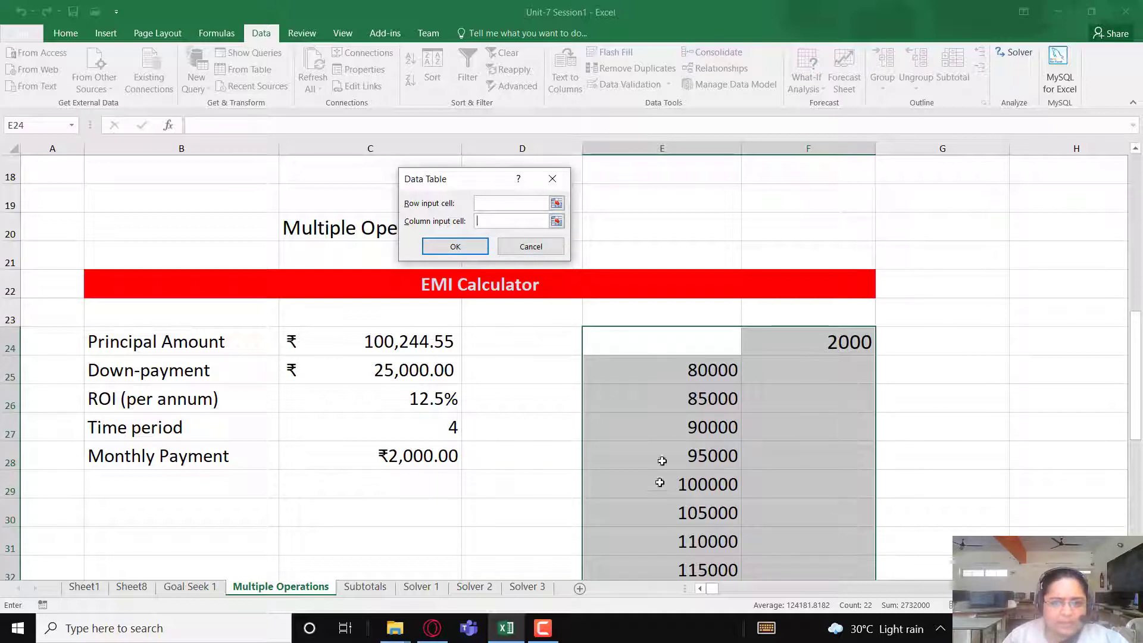
pyautogui.click(554, 221)
pyautogui.click(408, 344)
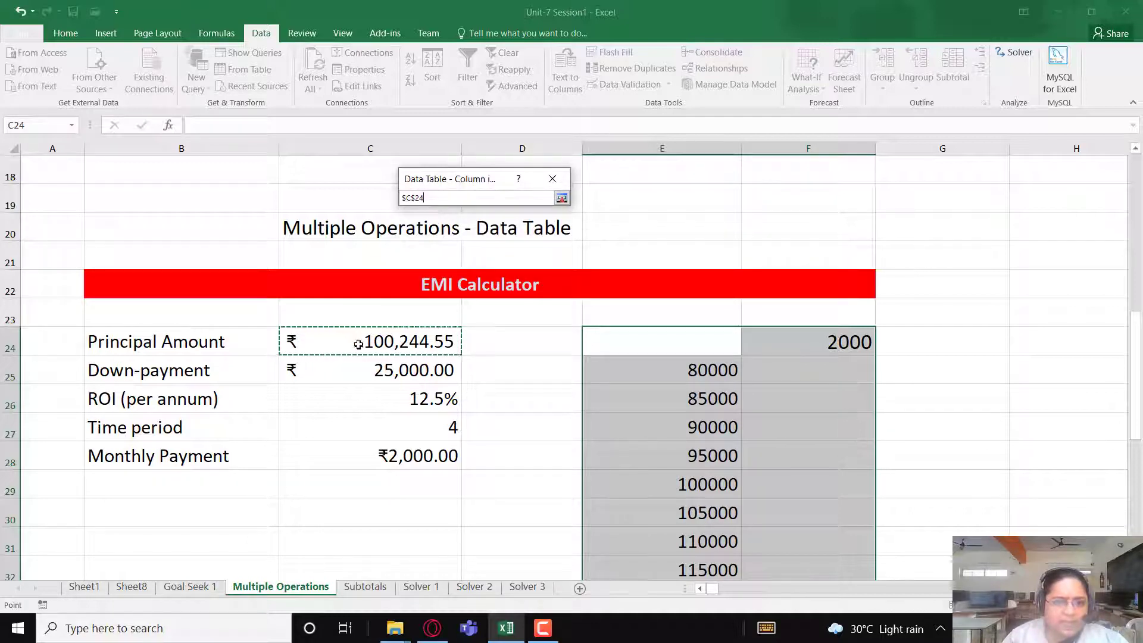
pyautogui.click(561, 197)
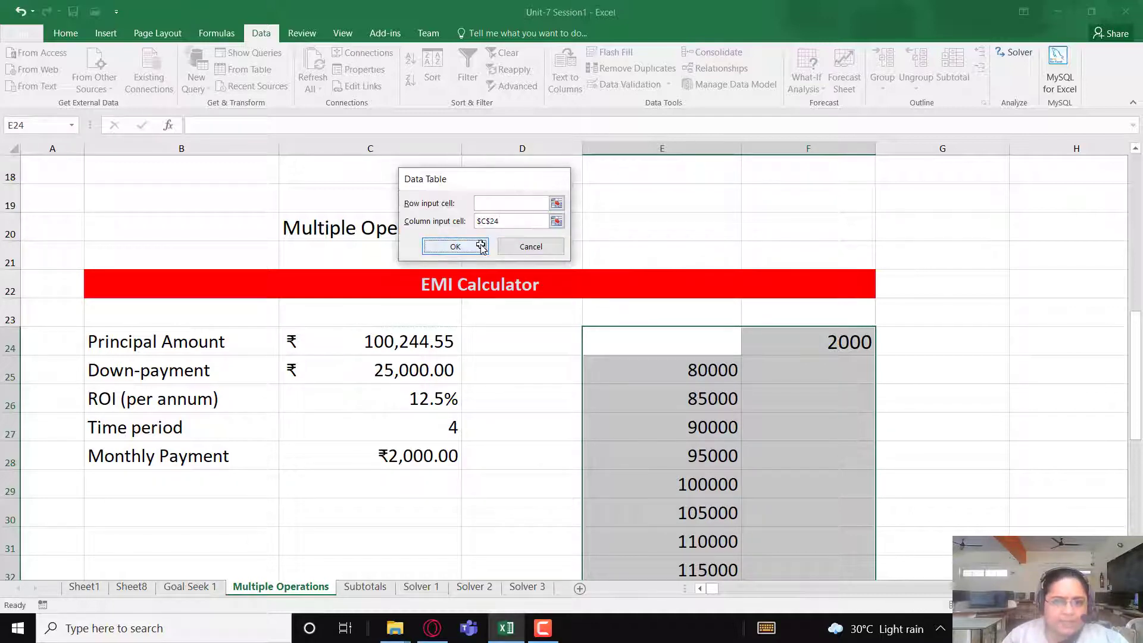
pyautogui.click(481, 247)
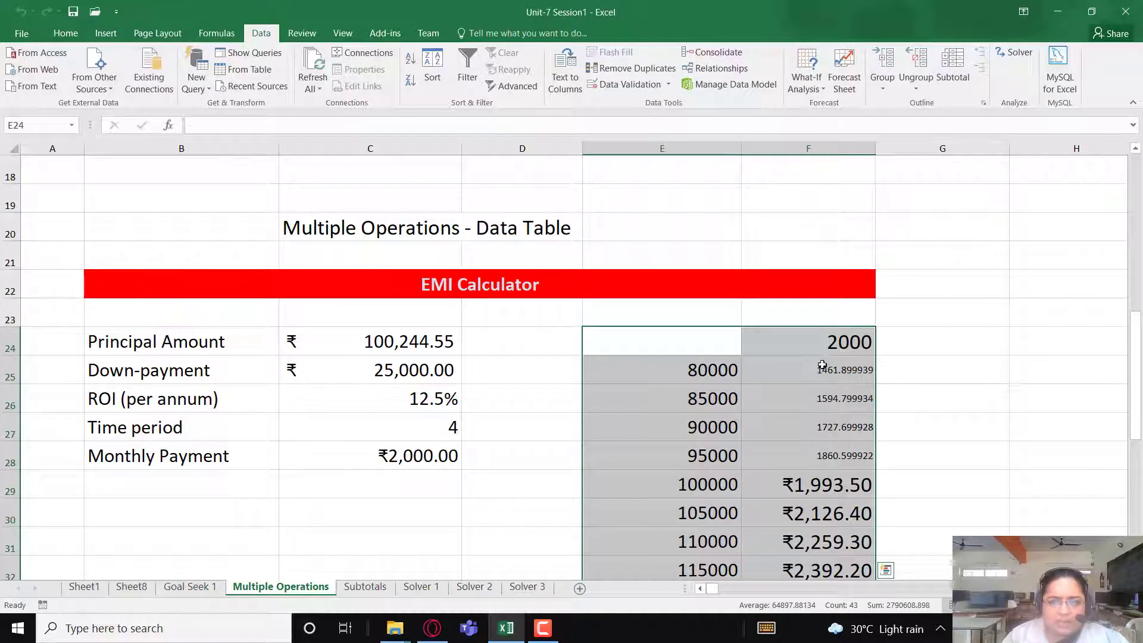
# - Copy the currency format and font size of payment cell F29 onto the small unformatted payments in F25:F28
pyautogui.moveTo(822, 365); pyautogui.dragTo(833, 455)
pyautogui.click(827, 484)
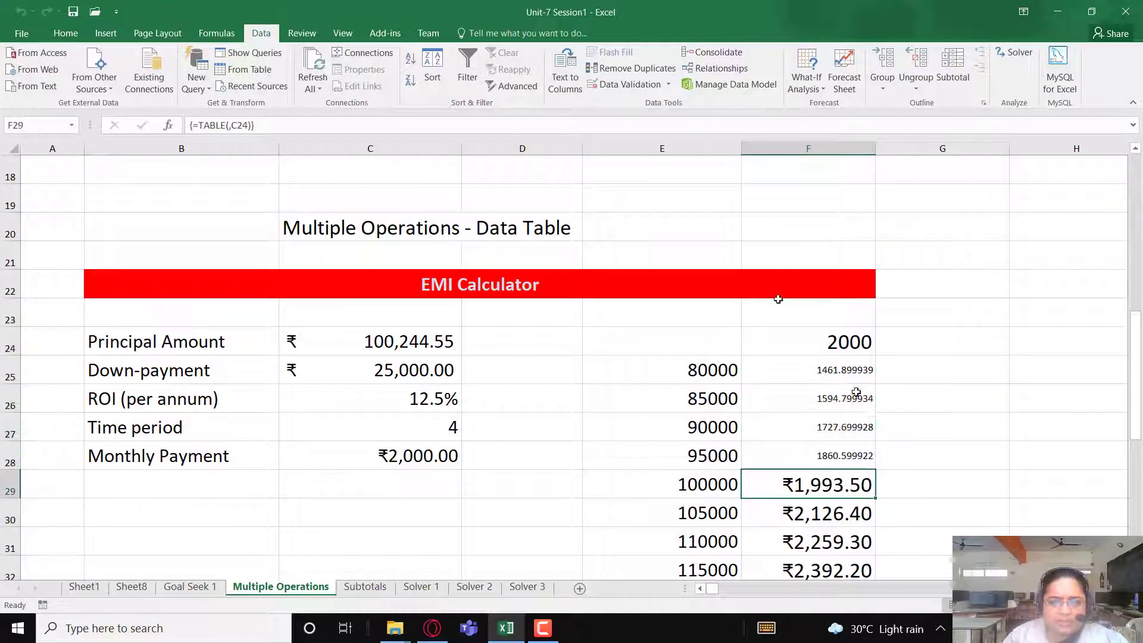
pyautogui.click(66, 33)
pyautogui.click(71, 86)
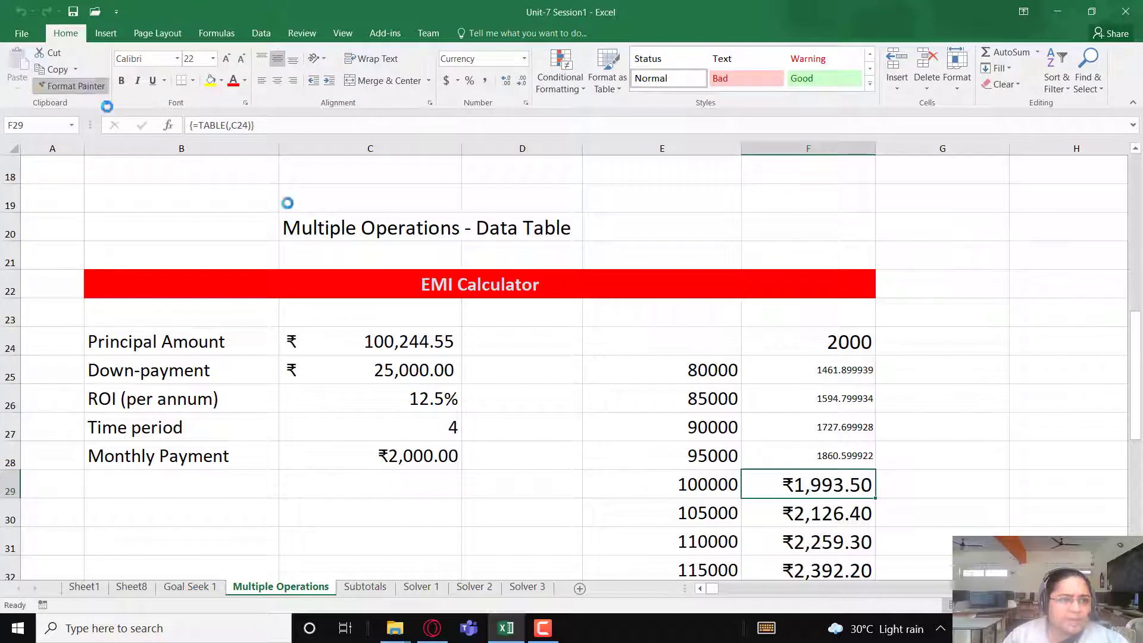
pyautogui.moveTo(834, 370); pyautogui.dragTo(824, 456)
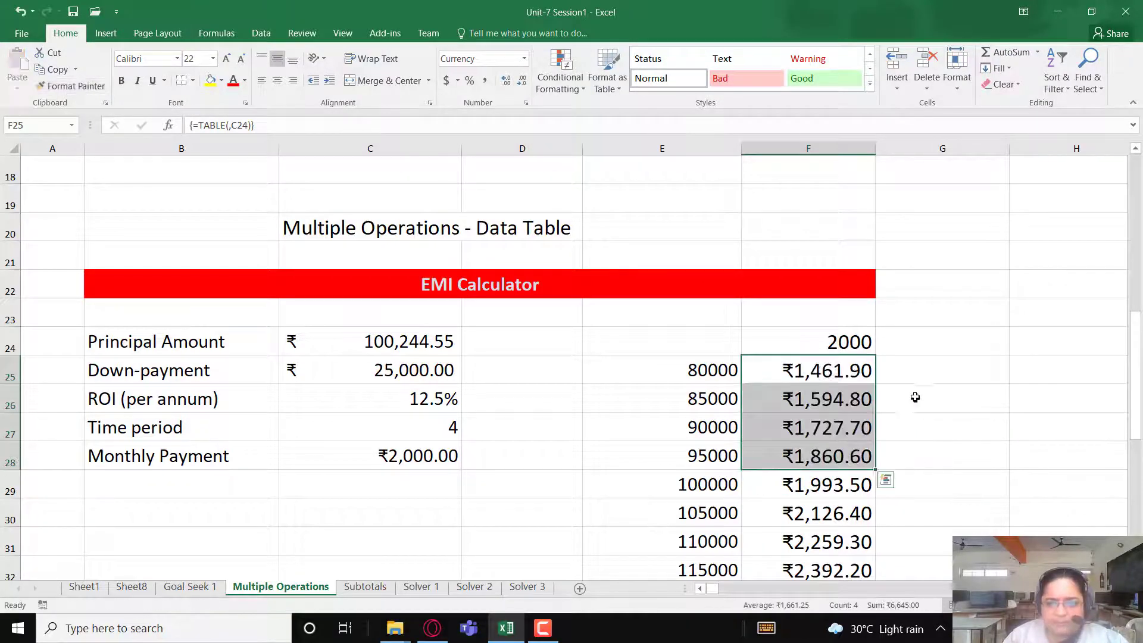
pyautogui.click(915, 397)
# - Apply the ₹ English (India) accounting format to all calculated monthly payments in F25:F45
pyautogui.moveTo(707, 366); pyautogui.dragTo(825, 505)
pyautogui.scroll(-5, 824, 505)
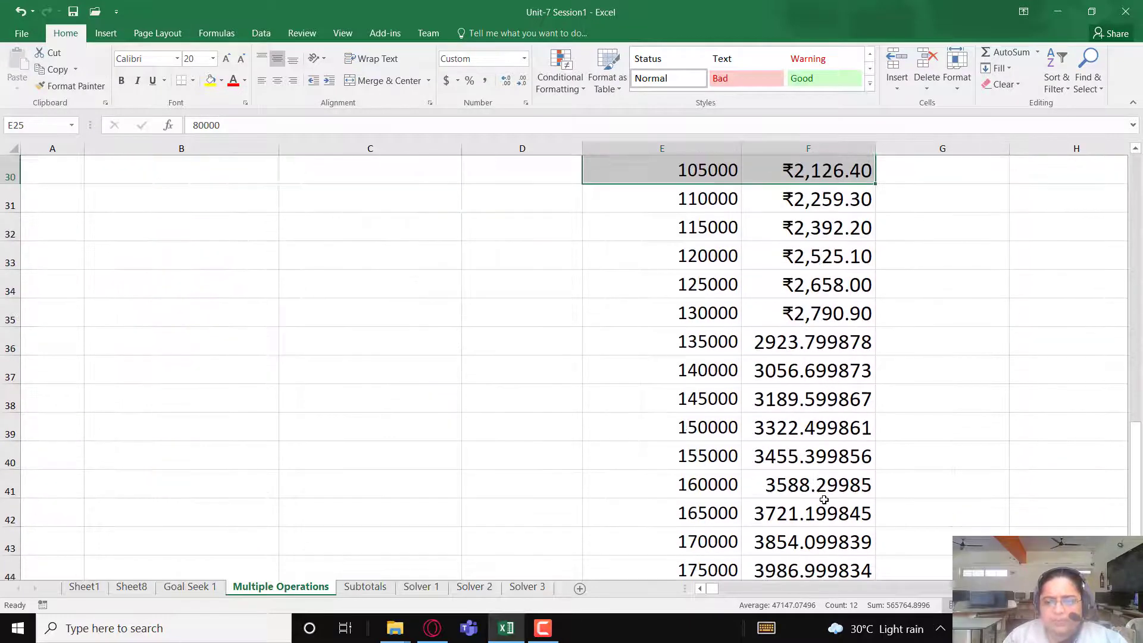
pyautogui.keyDown('shift'); pyautogui.click(838, 522); pyautogui.keyUp('shift')
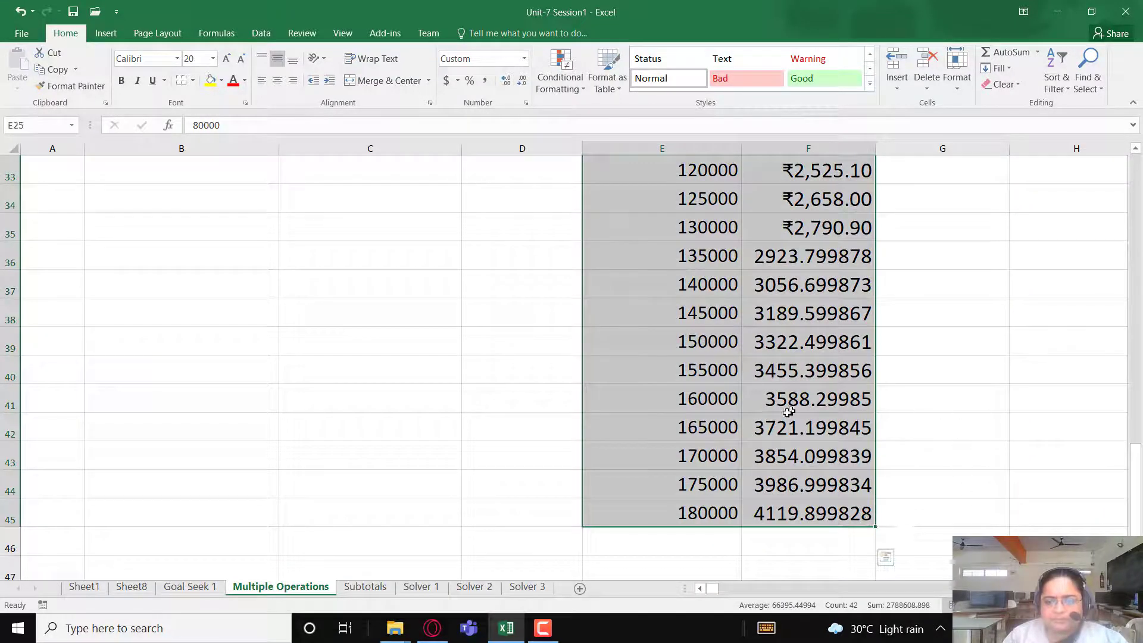
pyautogui.scroll(3, 838, 541)
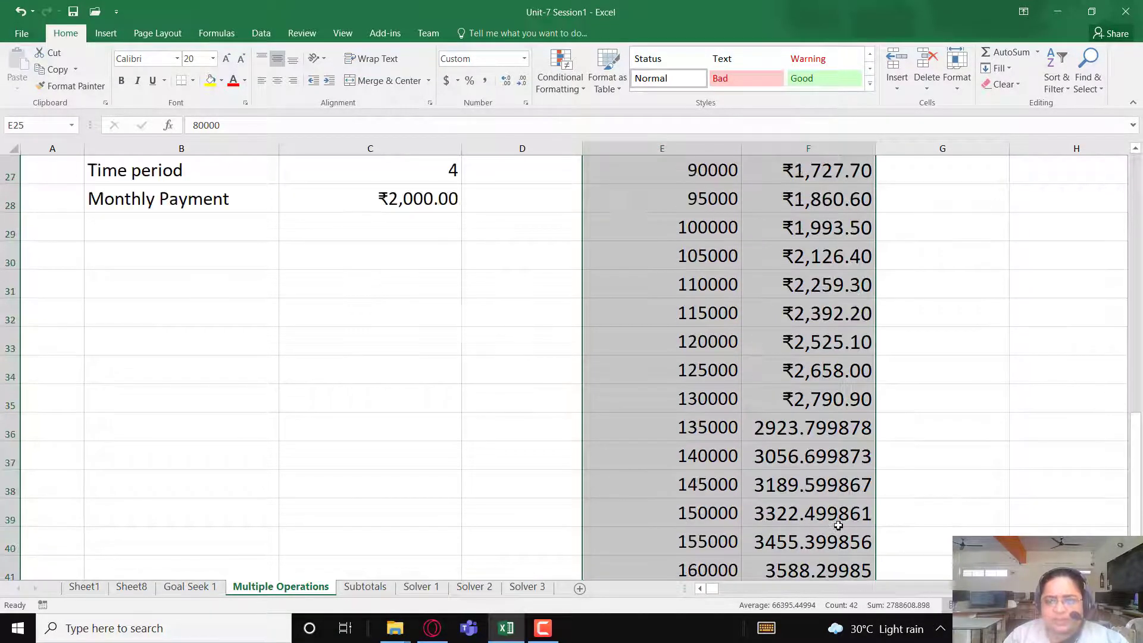
pyautogui.click(825, 312)
pyautogui.moveTo(824, 193); pyautogui.dragTo(829, 458)
pyautogui.scroll(1, 350, 365)
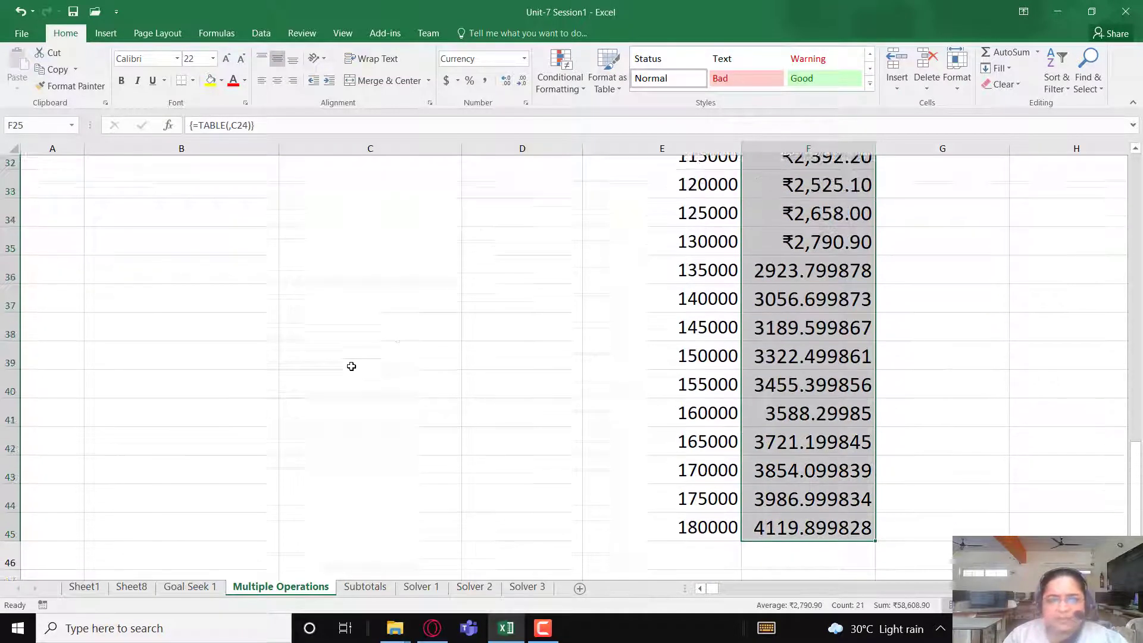
pyautogui.click(457, 80)
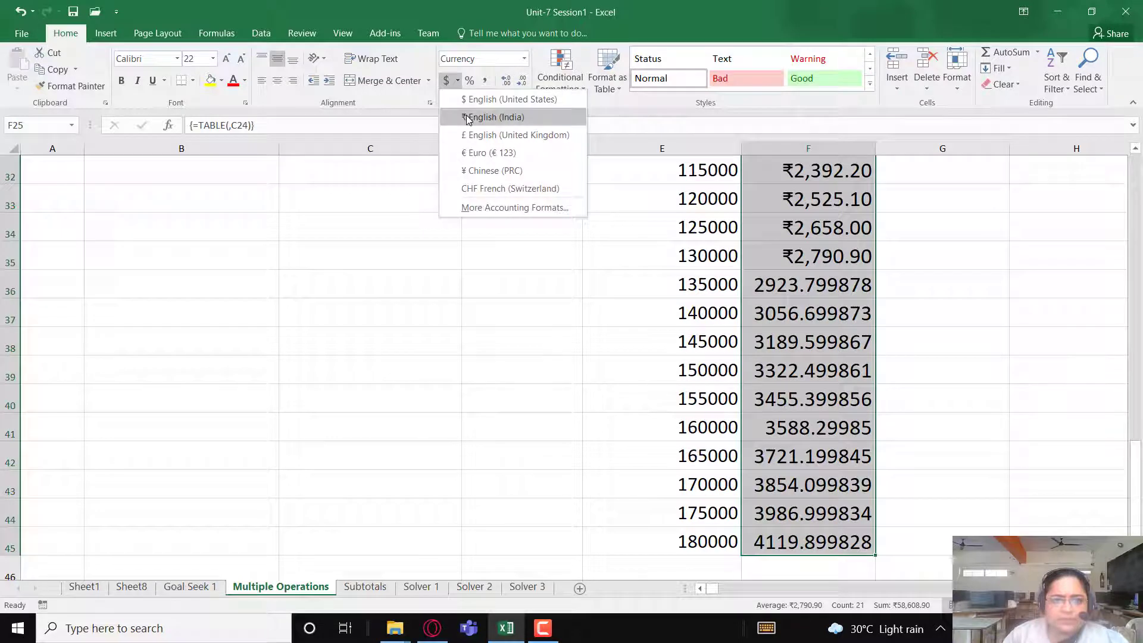
pyautogui.click(492, 117)
# - Review the formatted monthly payments down the data table, checking the payment for the 180000 principal in row 45
pyautogui.scroll(4, 852, 381)
pyautogui.click(857, 400)
pyautogui.scroll(-5, 844, 461)
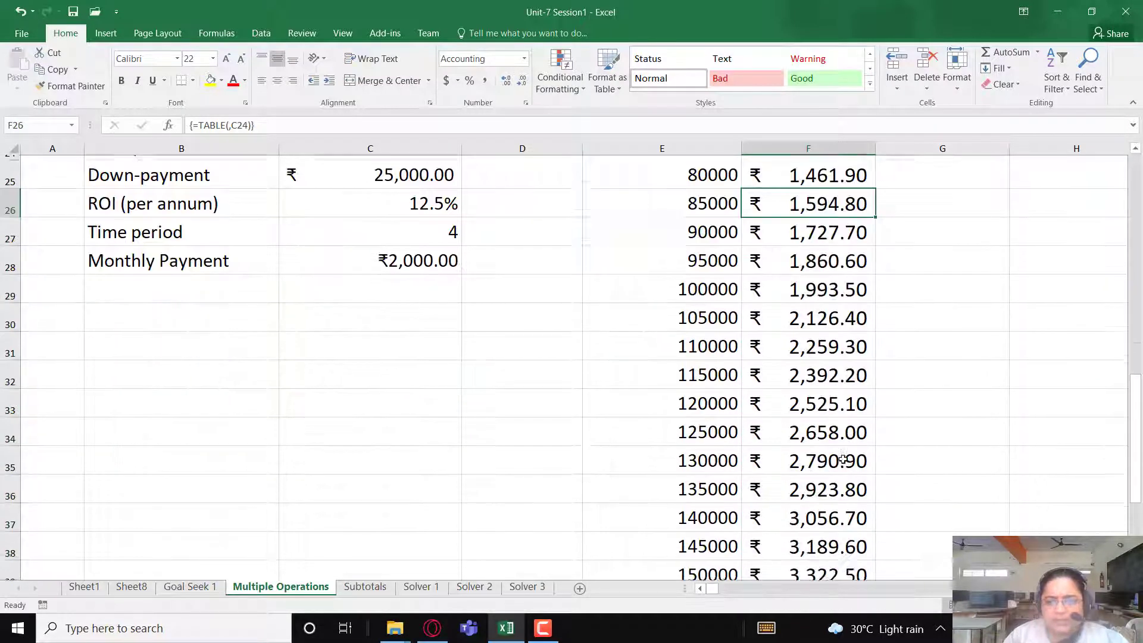
pyautogui.scroll(3, 841, 456)
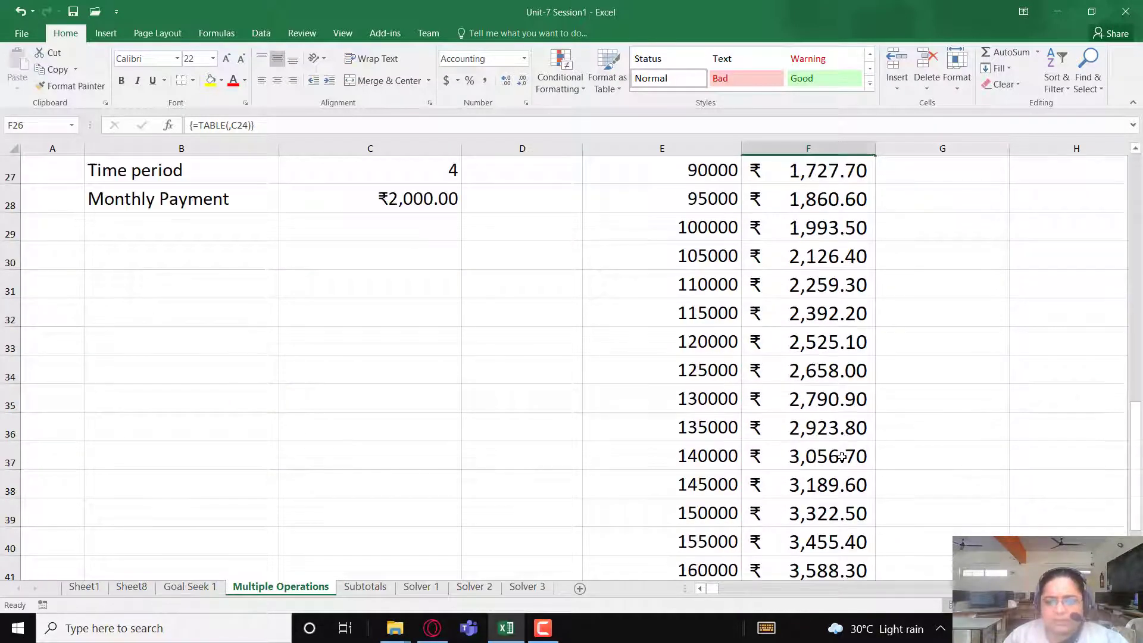
pyautogui.scroll(-3, 840, 456)
pyautogui.scroll(-2, 840, 456)
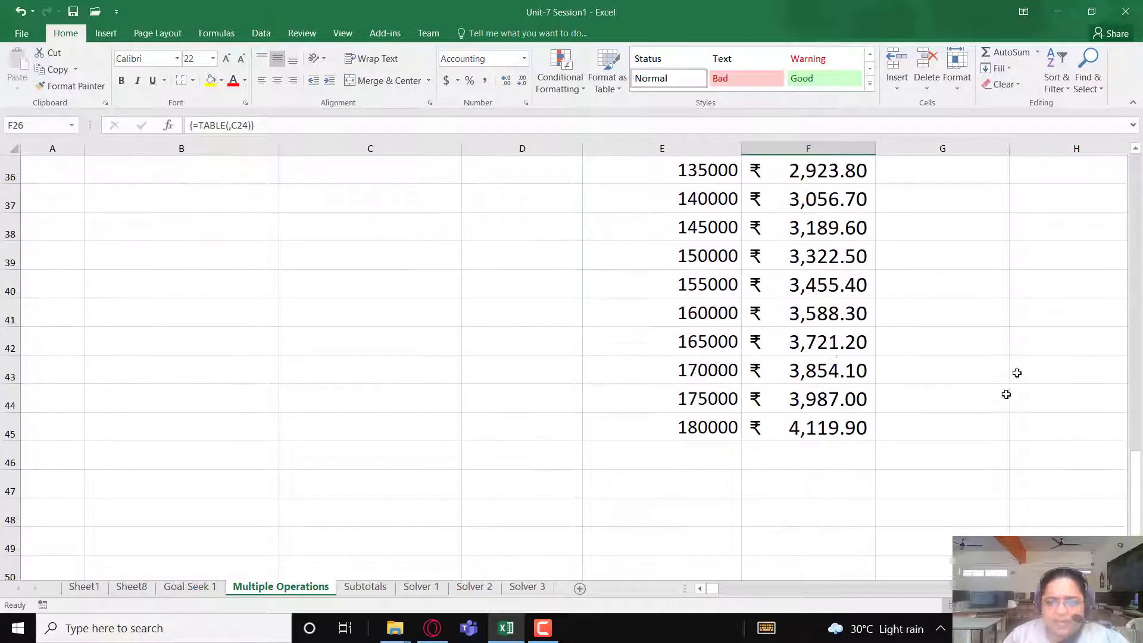
pyautogui.click(692, 429)
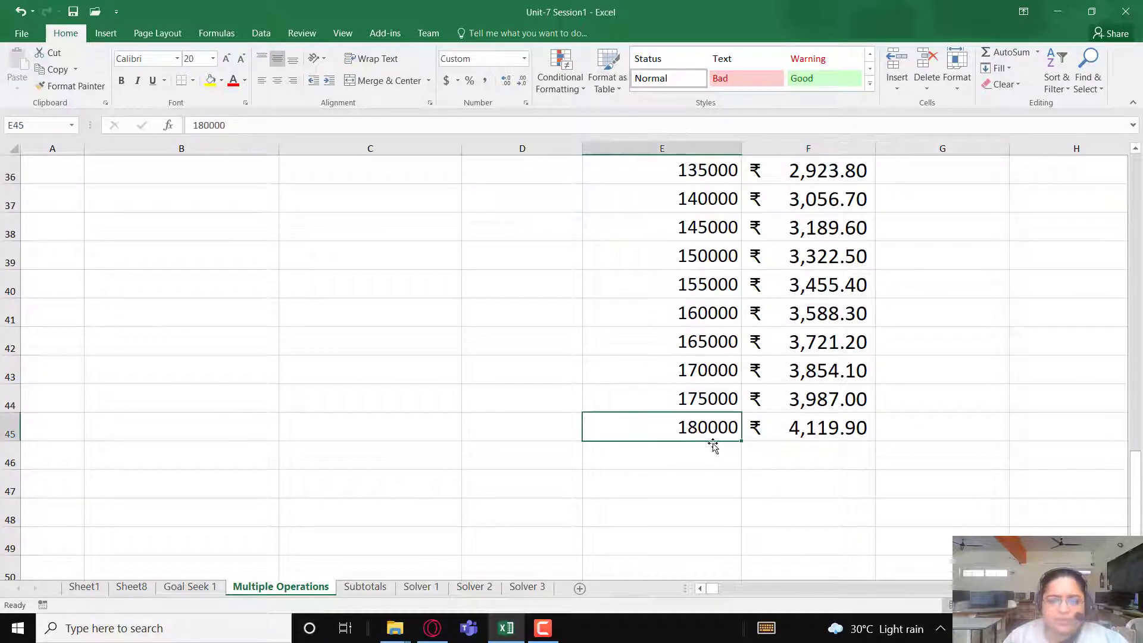
pyautogui.click(817, 427)
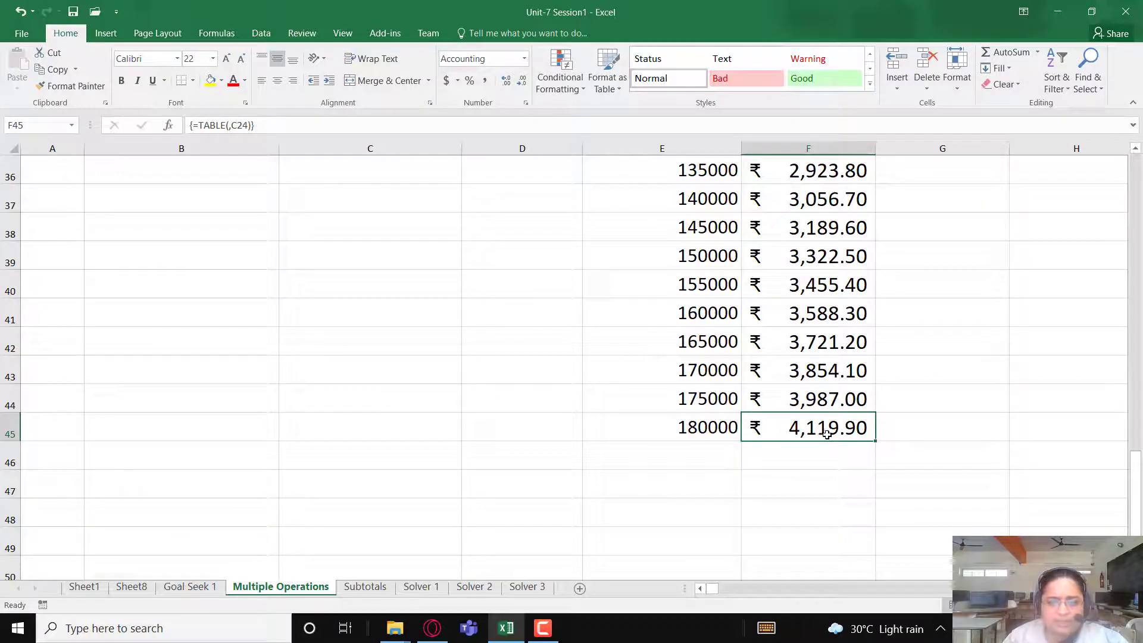
pyautogui.scroll(3, 826, 433)
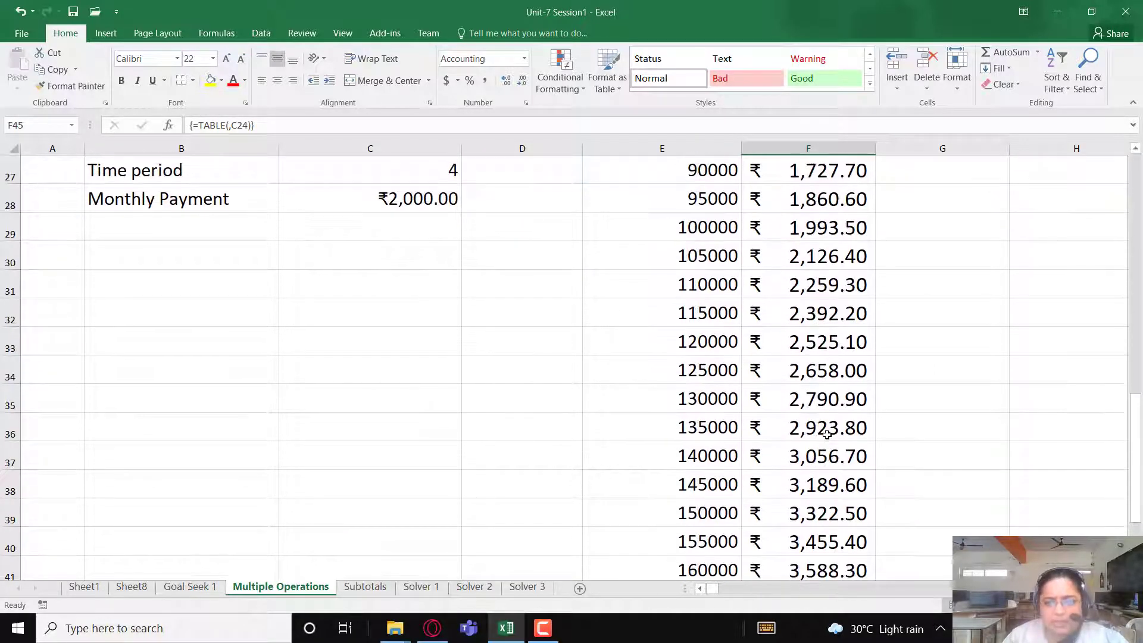
pyautogui.scroll(-1, 826, 434)
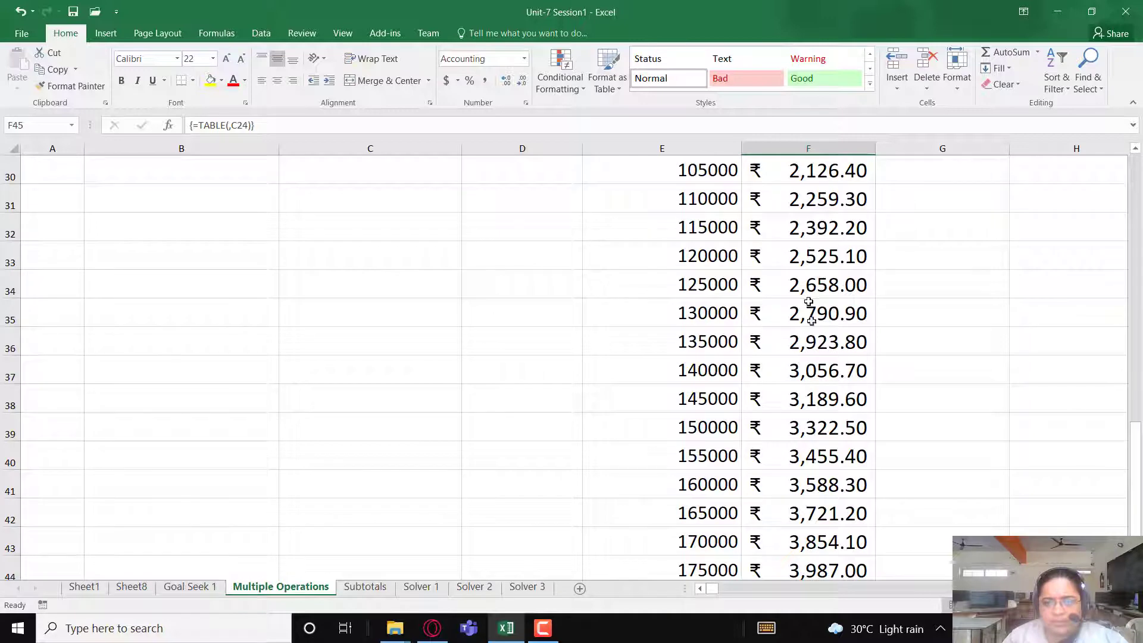
pyautogui.scroll(1, 812, 307)
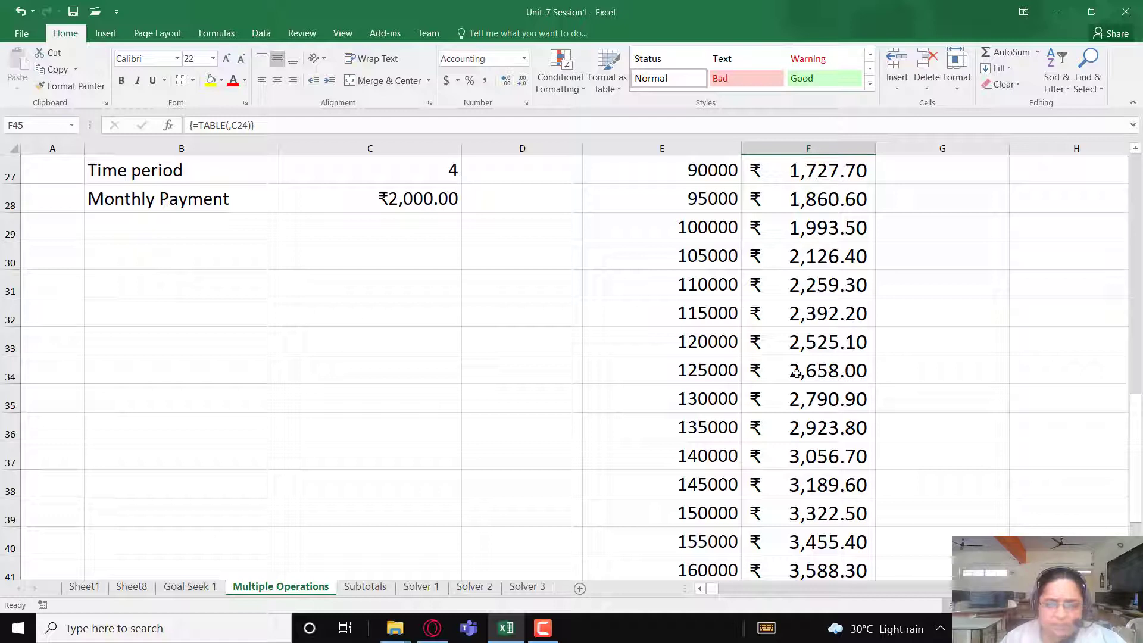
# - Compare the monthly payments in F33:F36 with their principal amounts from 120000 to 135000, focusing on the 135000 row
pyautogui.moveTo(808, 341); pyautogui.dragTo(863, 424)
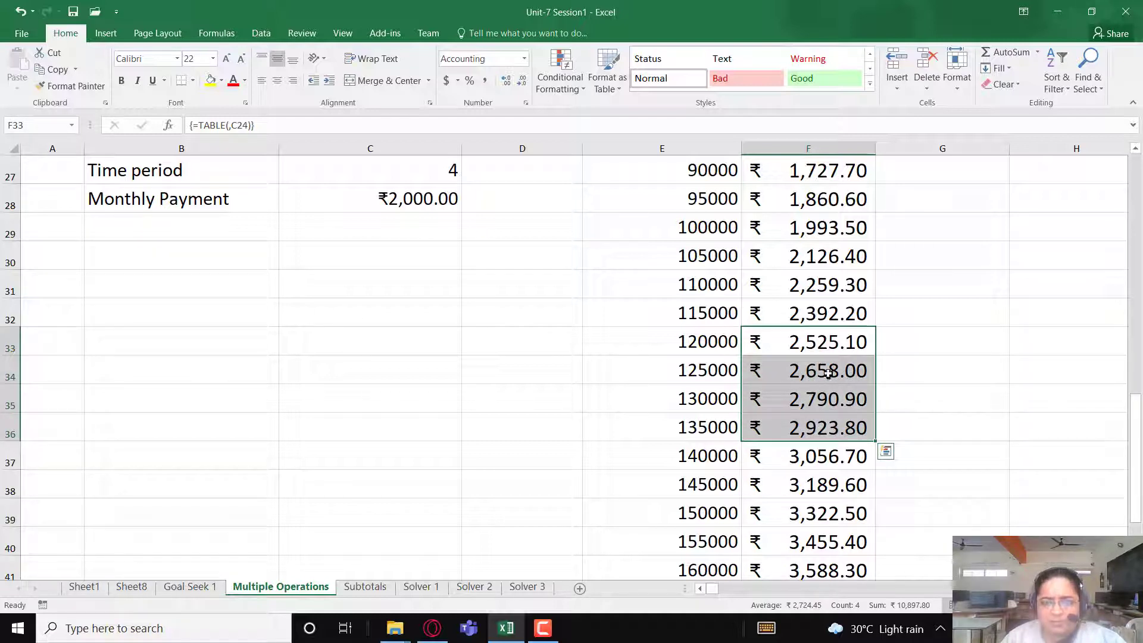
pyautogui.click(705, 341)
pyautogui.moveTo(705, 342); pyautogui.dragTo(676, 427)
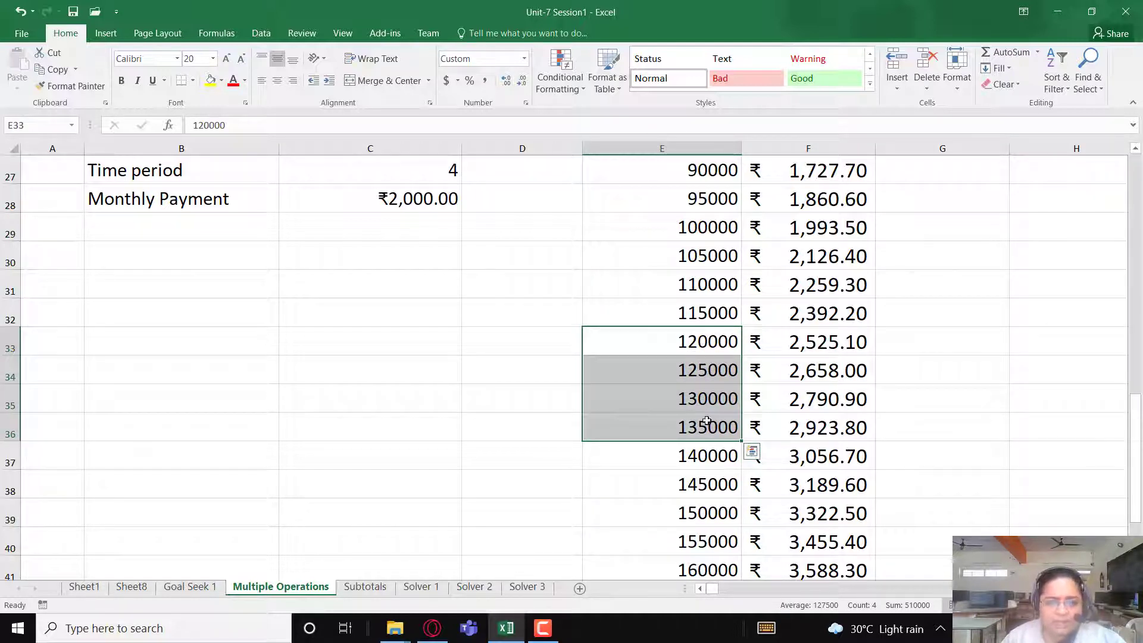
pyautogui.click(797, 428)
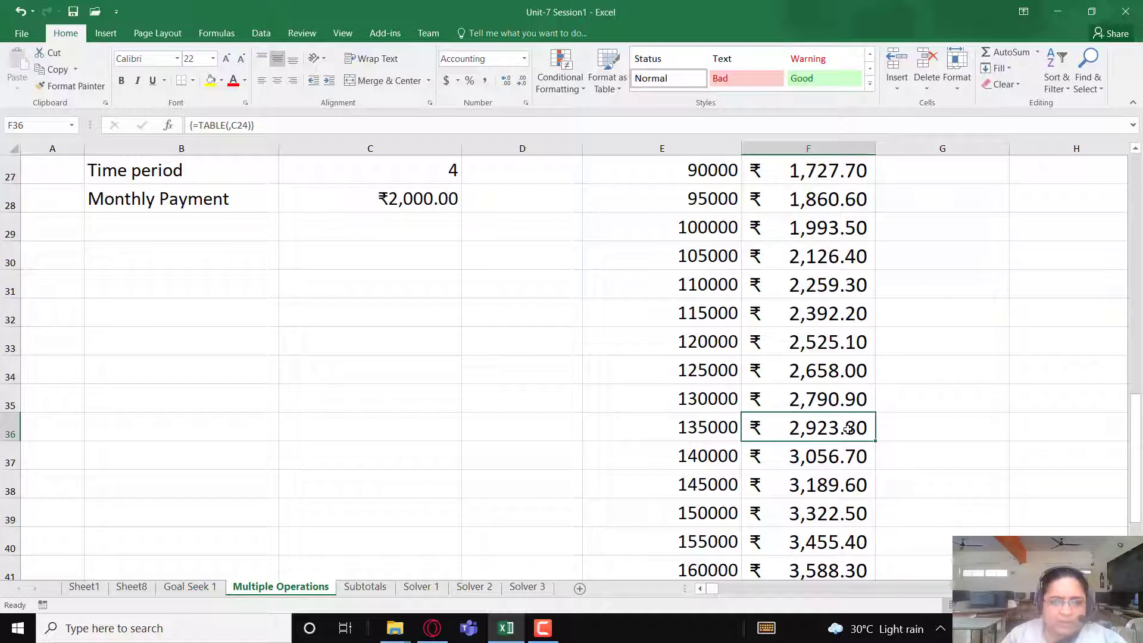
pyautogui.click(693, 427)
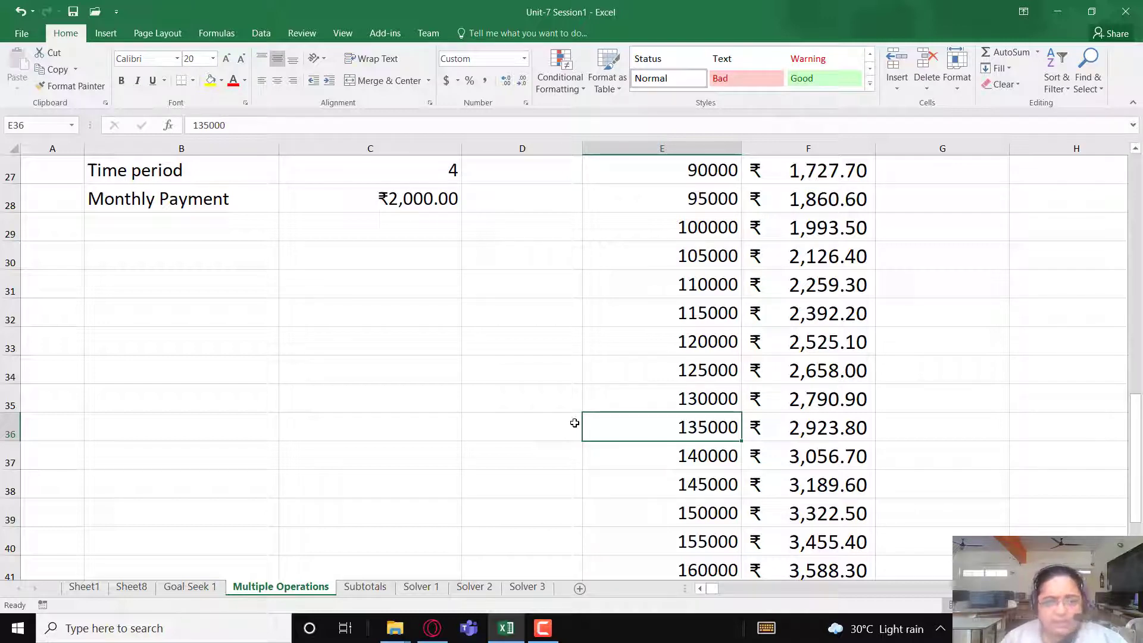
pyautogui.scroll(2, 568, 428)
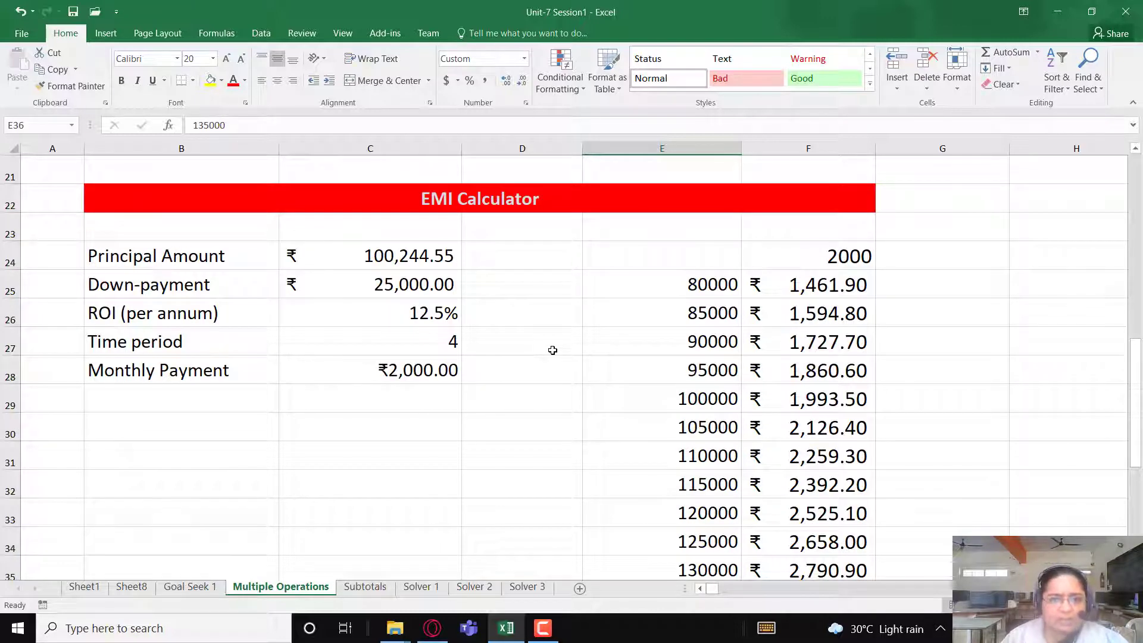